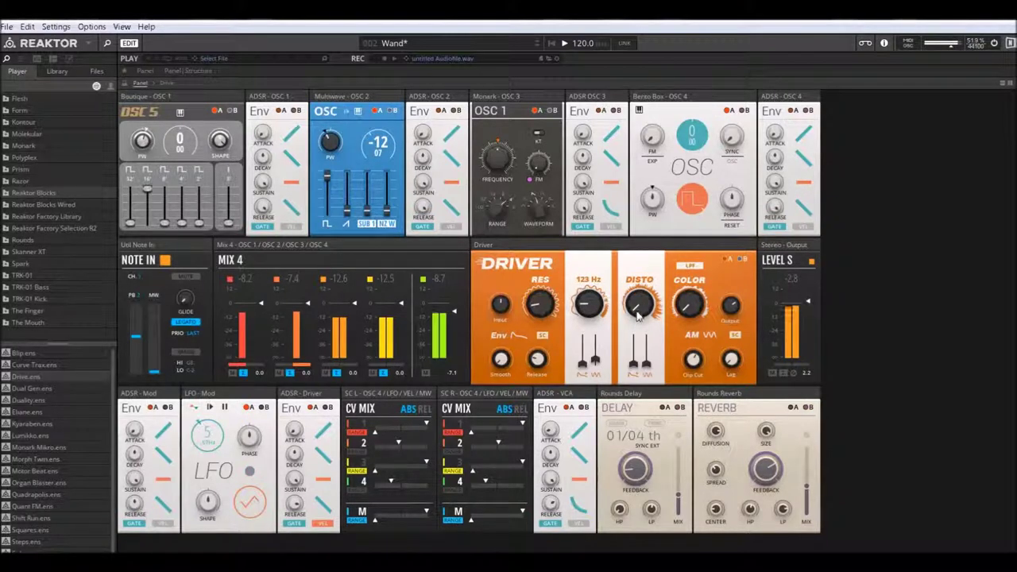
Step: Increase the Driver's Color and Freq in the Wand snapshot, then rebalance the Multiwave oscillator's pulse, sub and noise levels
drag(687, 312, 689, 231)
drag(591, 305, 589, 274)
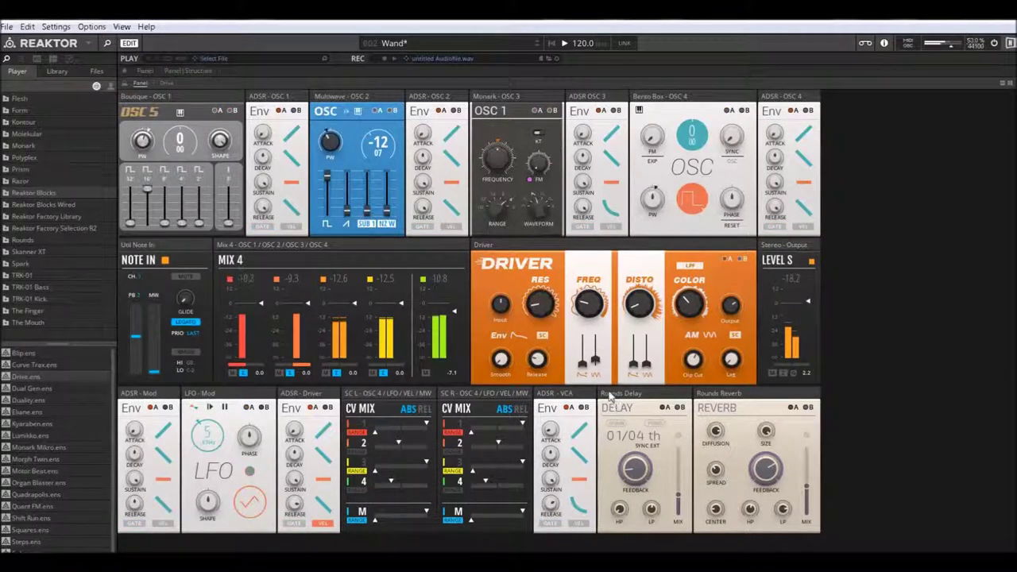
mouse_move(348, 192)
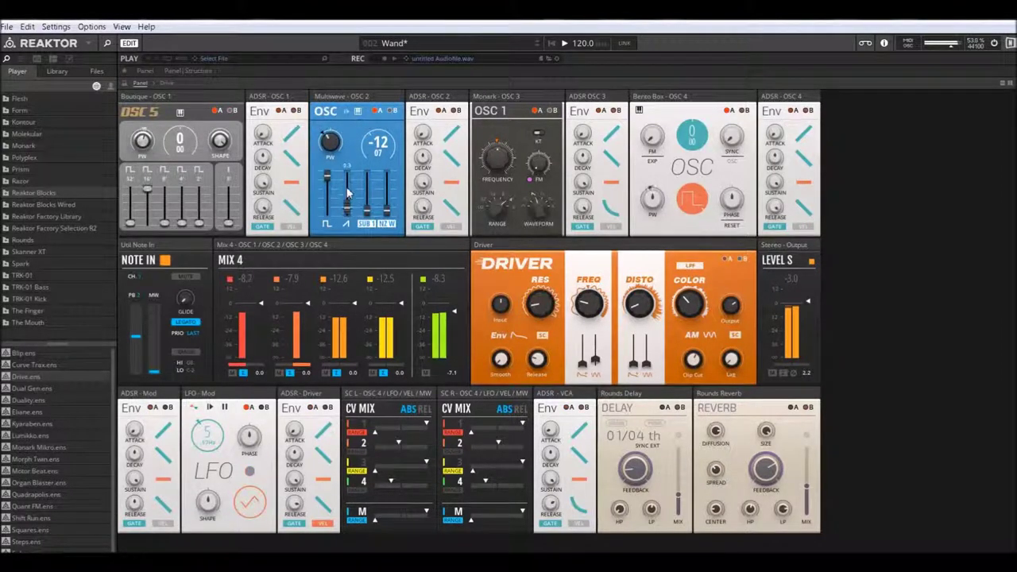
drag(367, 211, 336, 231)
mouse_move(499, 307)
mouse_down()
mouse_move(500, 340)
mouse_move(501, 302)
mouse_up()
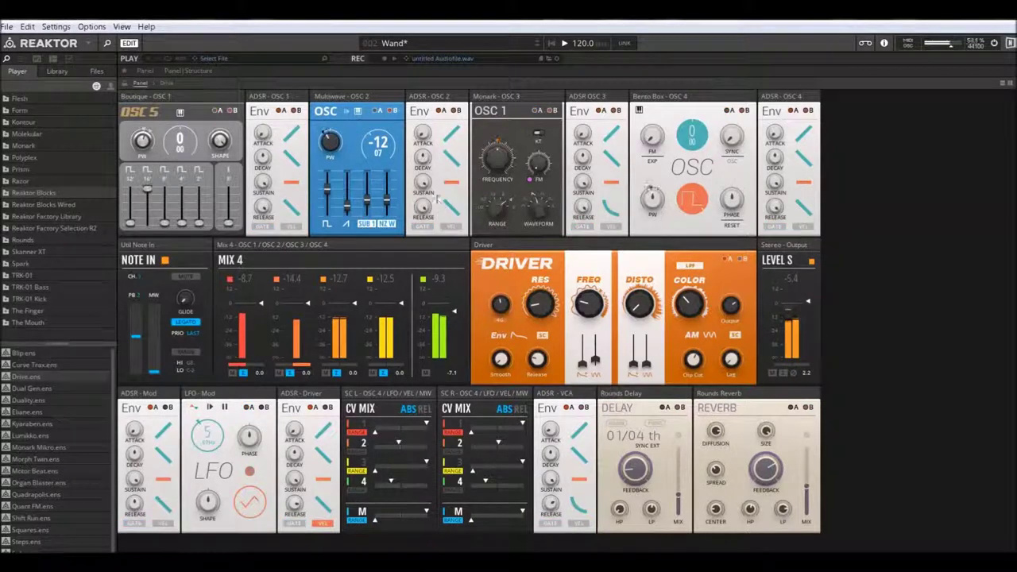
Step: Load the Rapture Control snapshot and lower the Driver's filter frequency
click(480, 48)
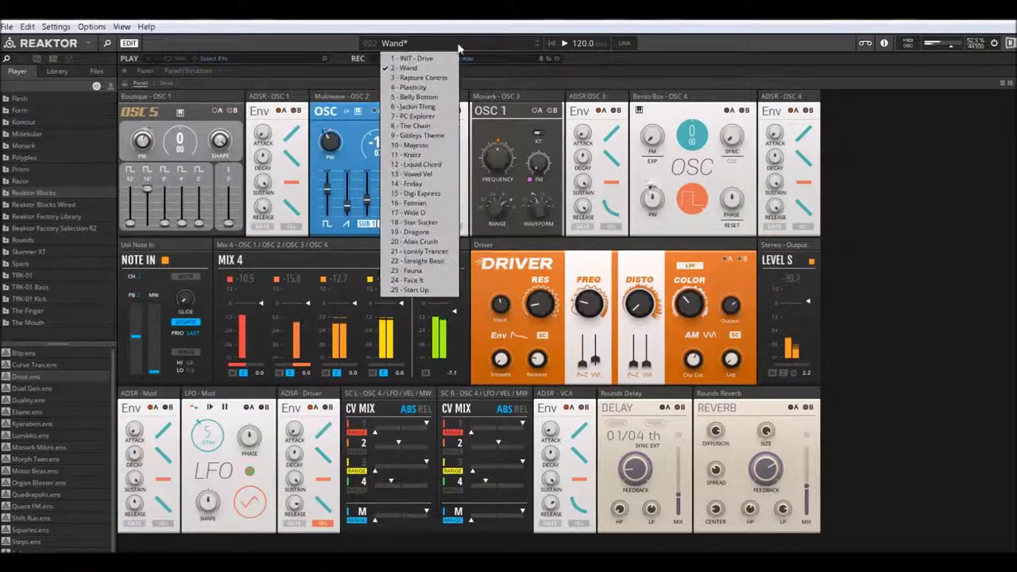
click(411, 77)
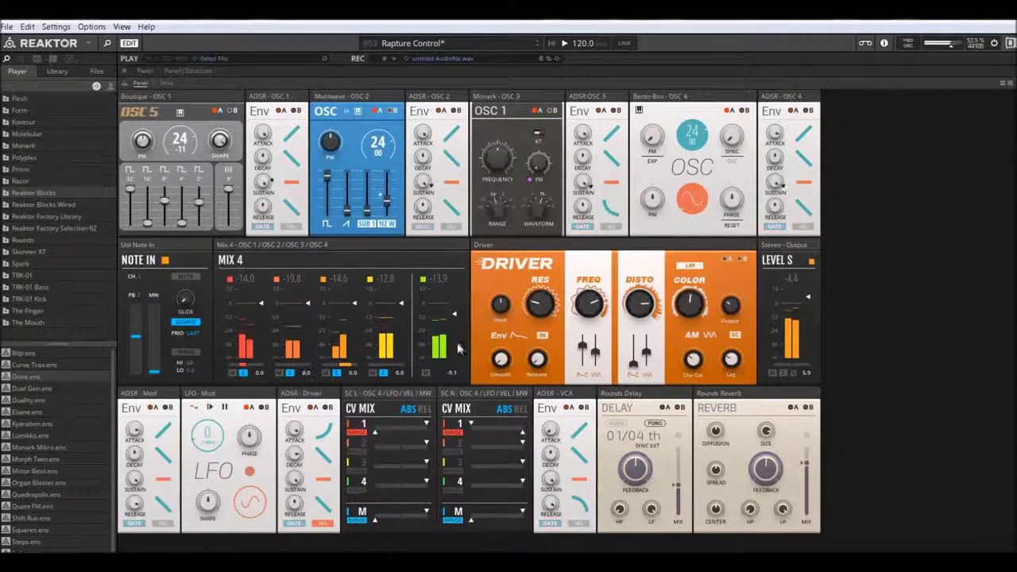
drag(585, 308, 598, 343)
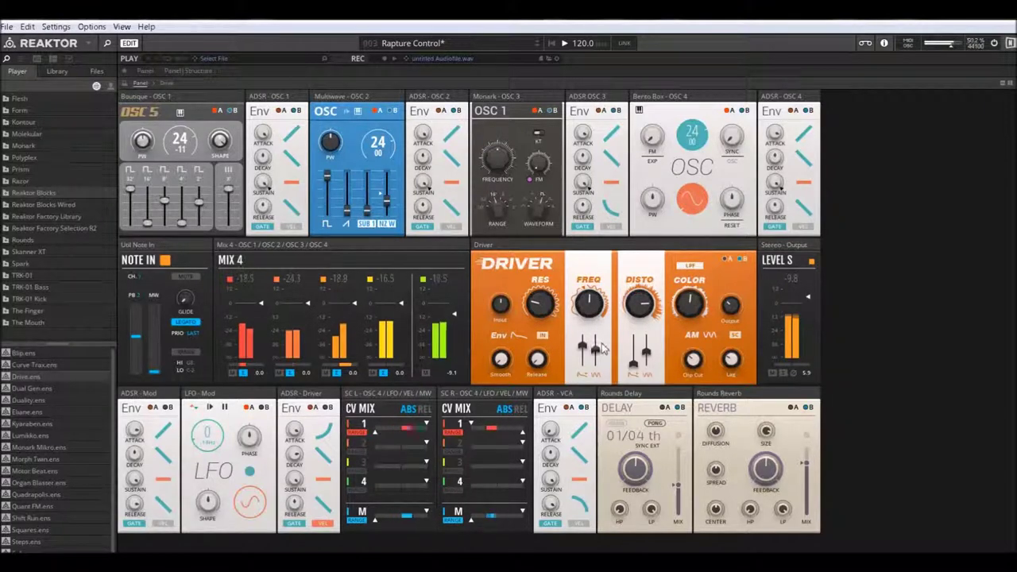
Step: Sweep the Monark oscillator's frequency up and down, and raise the Boutique oscillator's 4' level
drag(502, 170, 498, 103)
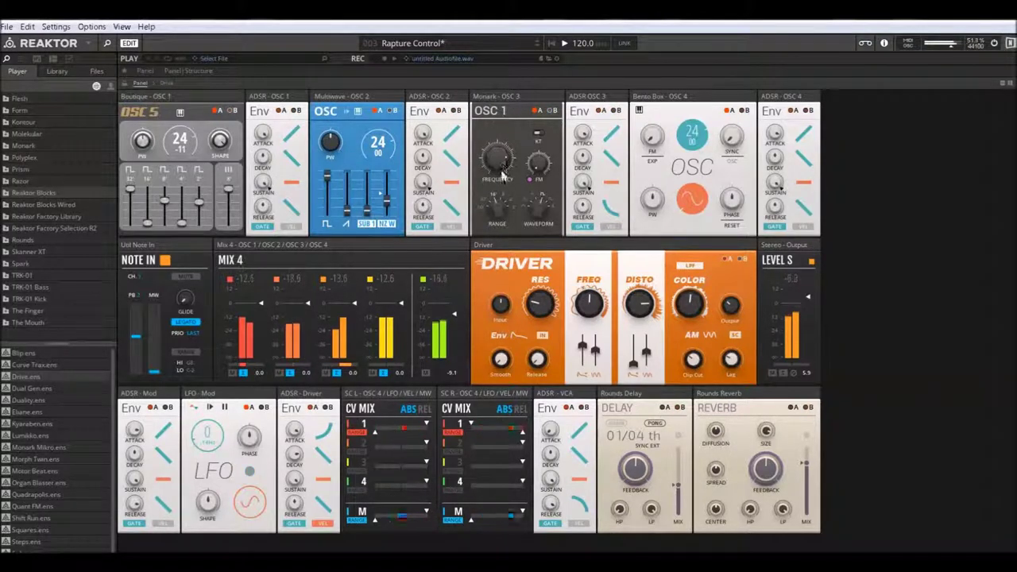
drag(499, 164, 513, 224)
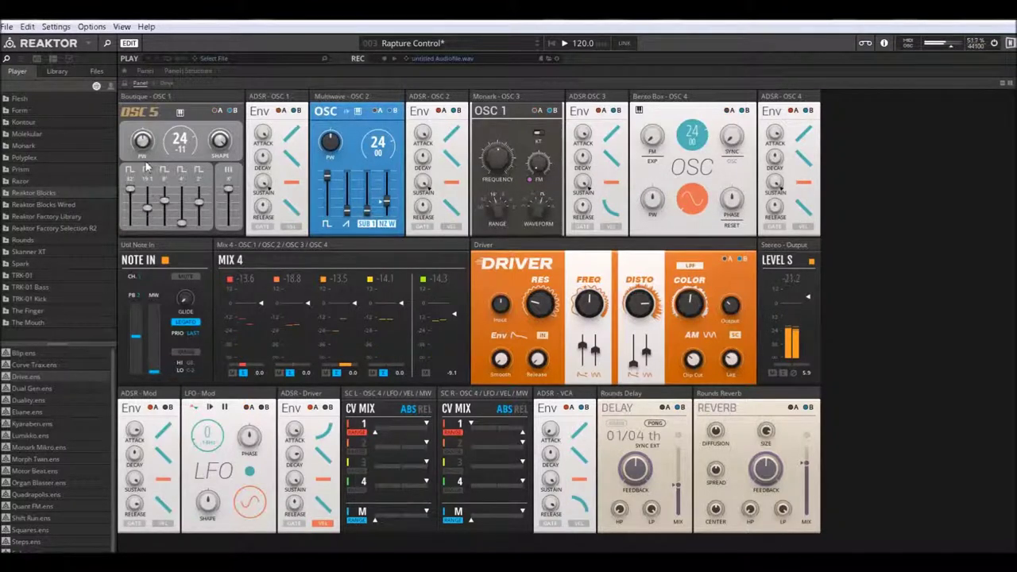
drag(181, 225, 190, 215)
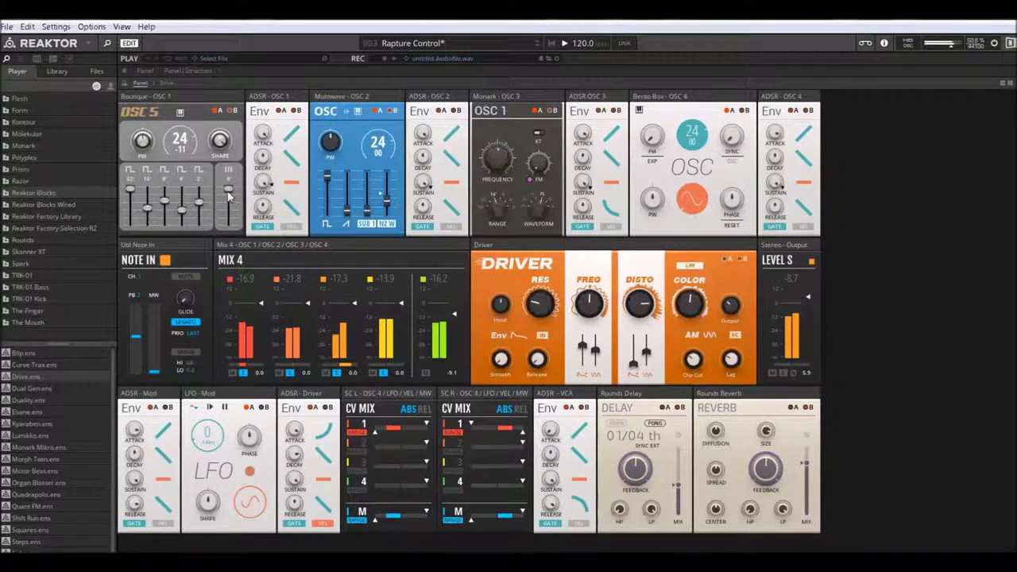
Step: Load the Plasticity snapshot and raise the Boutique oscillator's 16', 8', 4' and 2' levels
click(539, 49)
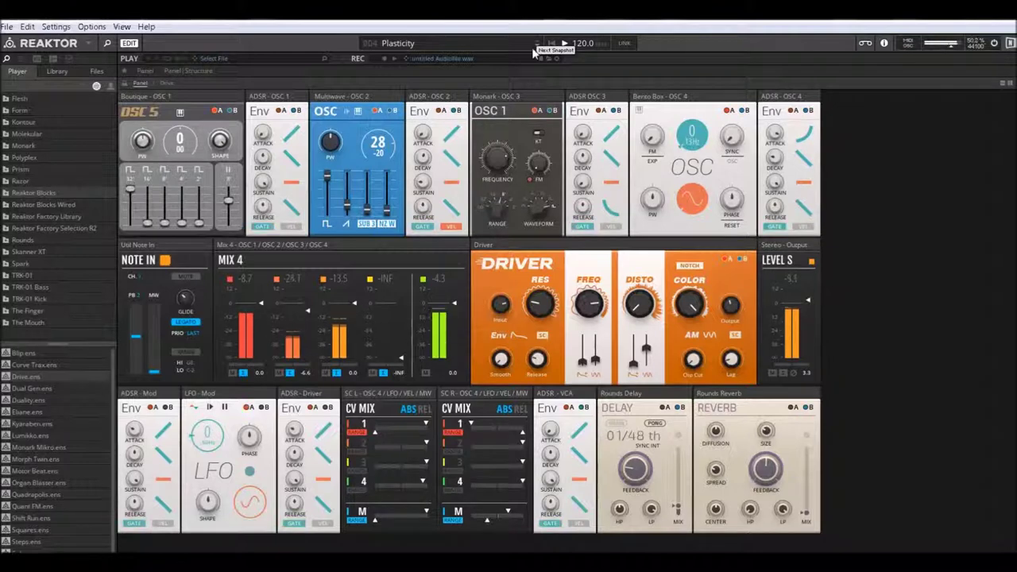
drag(147, 226, 149, 155)
drag(166, 225, 164, 169)
drag(185, 227, 199, 199)
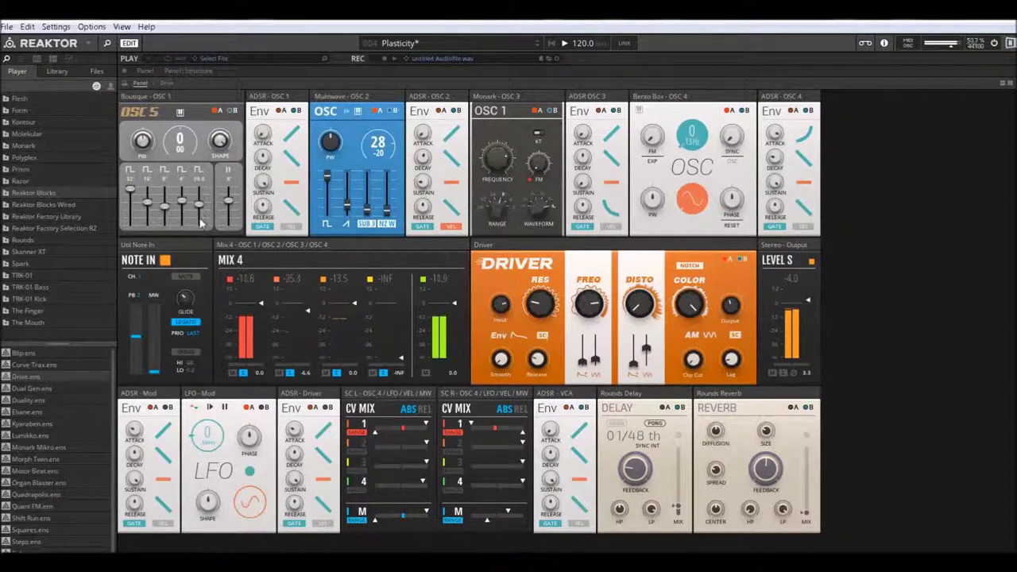
Step: Raise the Multiwave oscillator's saw, sub and noise levels, and adjust the Monark oscillator's frequency
drag(347, 205, 386, 197)
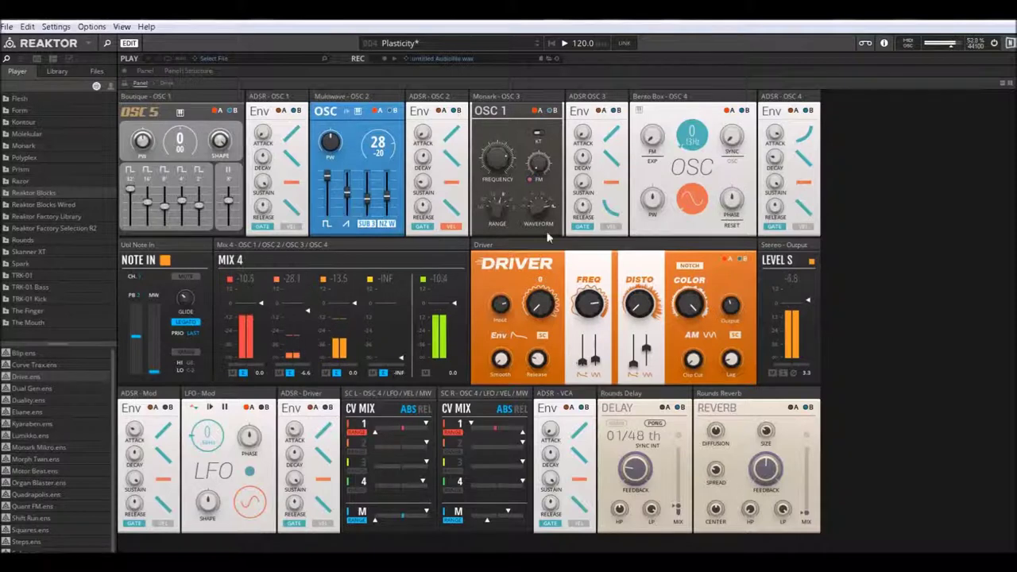
drag(498, 160, 504, 209)
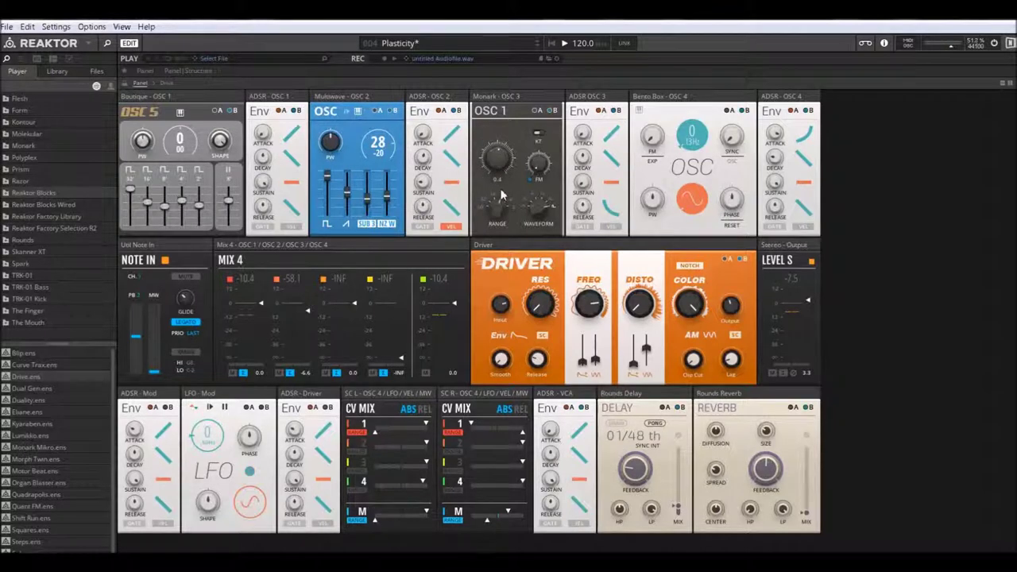
Step: Load the Belly Bottom snapshot, detune the Monark oscillator, and increase the Multiwave oscillator's pulse width and sub level
click(540, 50)
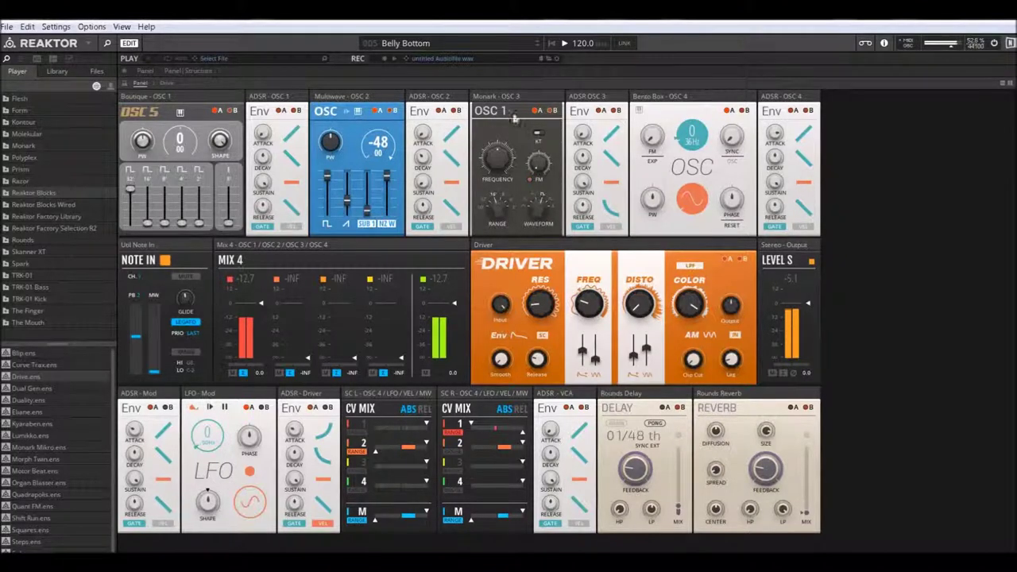
mouse_move(505, 161)
mouse_down()
mouse_move(495, 67)
mouse_move(499, 158)
mouse_up()
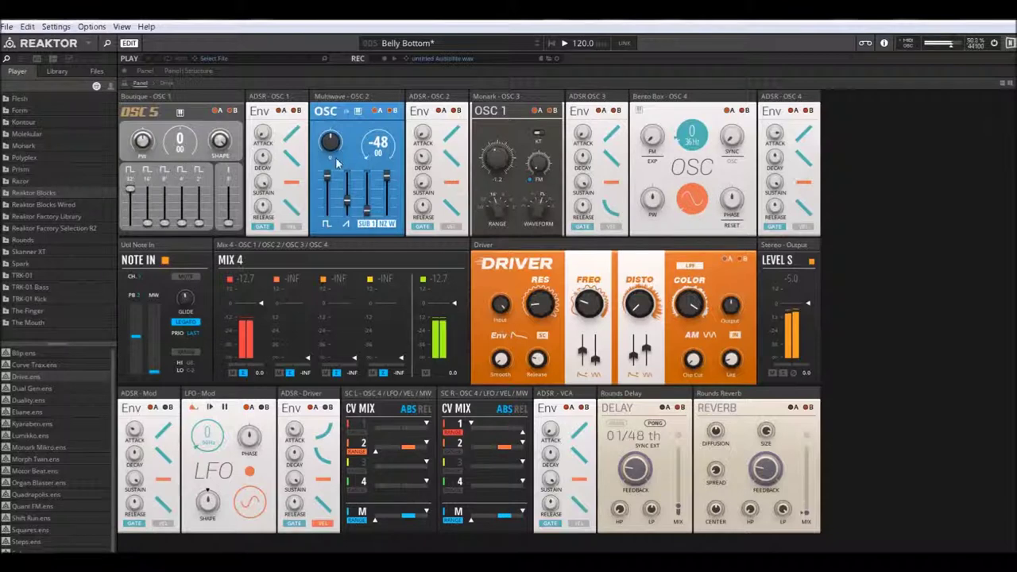
drag(334, 141, 334, 112)
drag(367, 210, 346, 199)
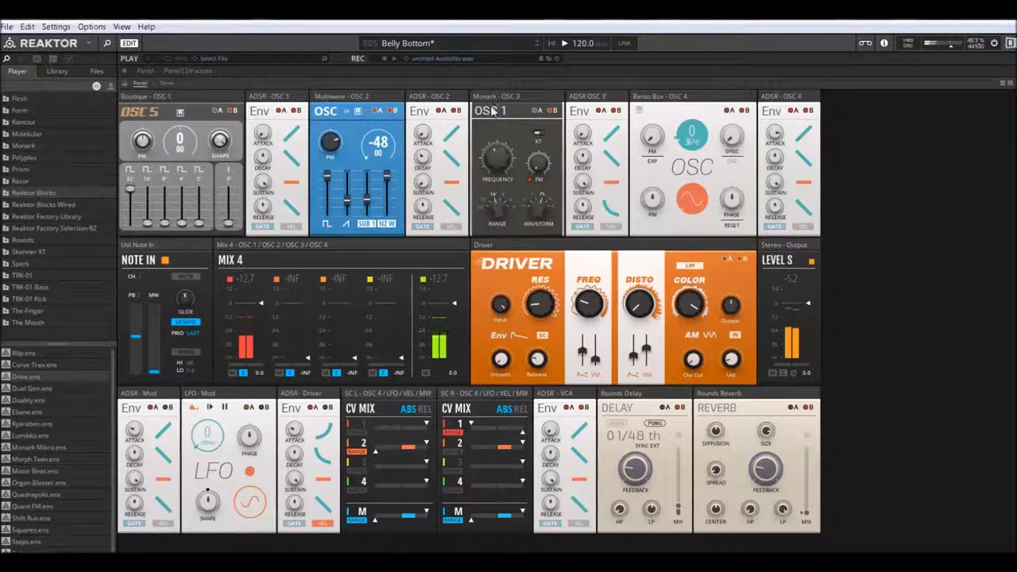
Step: Load the Jackin Thing snapshot and adjust the Monark oscillator's frequency and FM amount
click(538, 43)
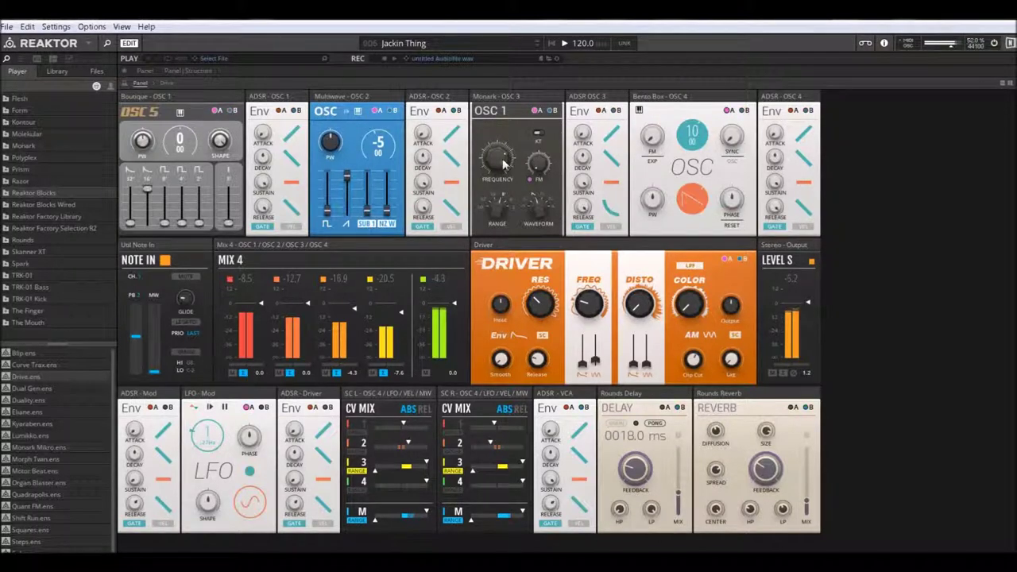
drag(500, 107, 501, 101)
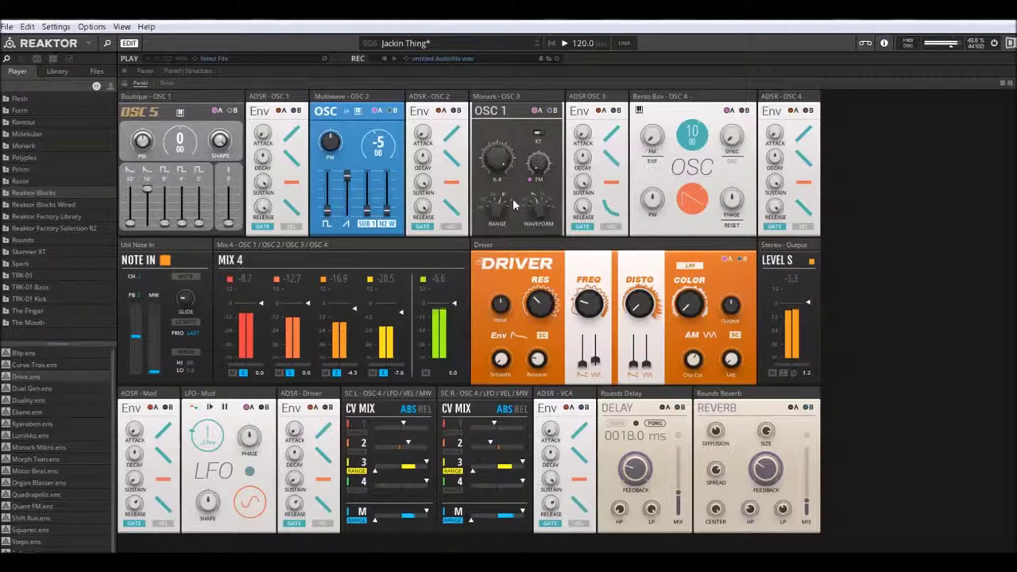
click(541, 165)
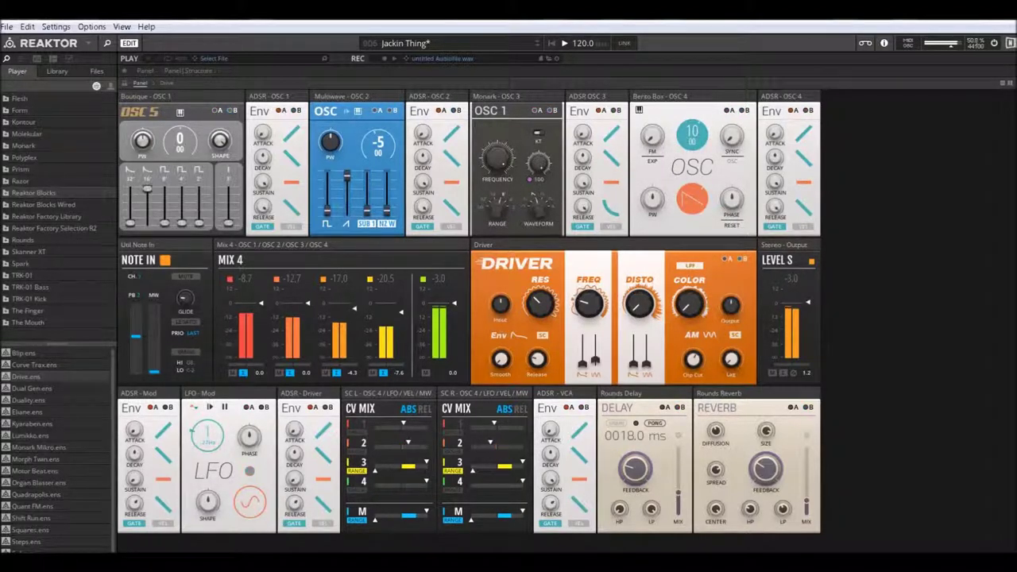
drag(552, 157, 548, 158)
Step: Lower the Bento Box oscillator's tuning to 3 semitones and raise the Multiwave oscillator's pulse and sub levels
drag(384, 148, 380, 142)
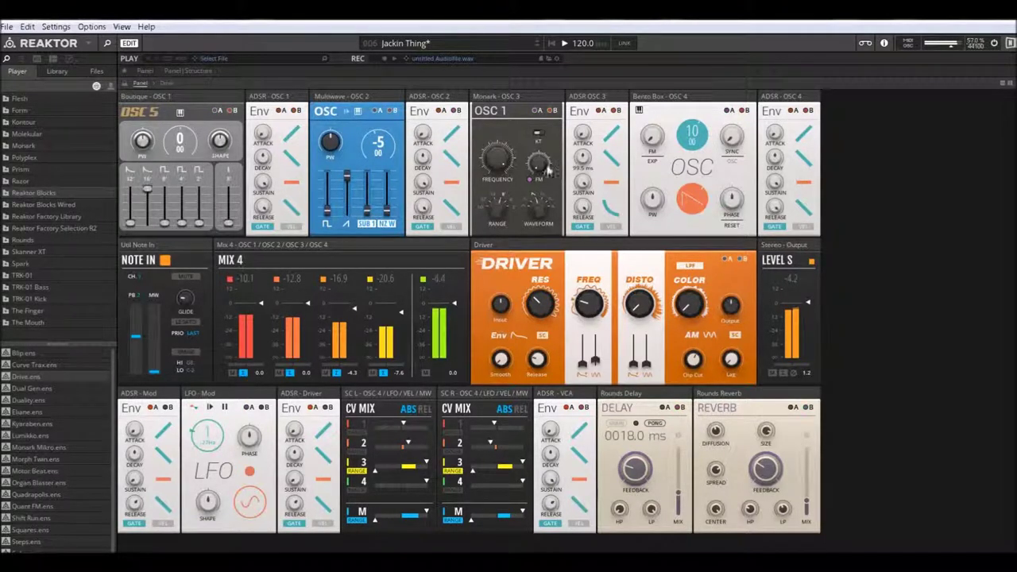
drag(695, 140, 693, 155)
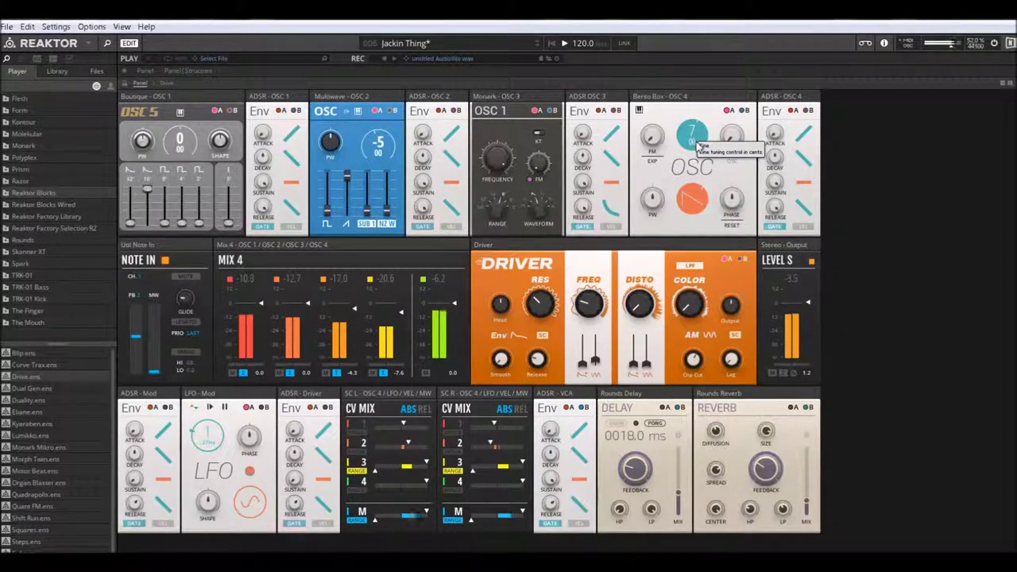
drag(699, 141, 692, 144)
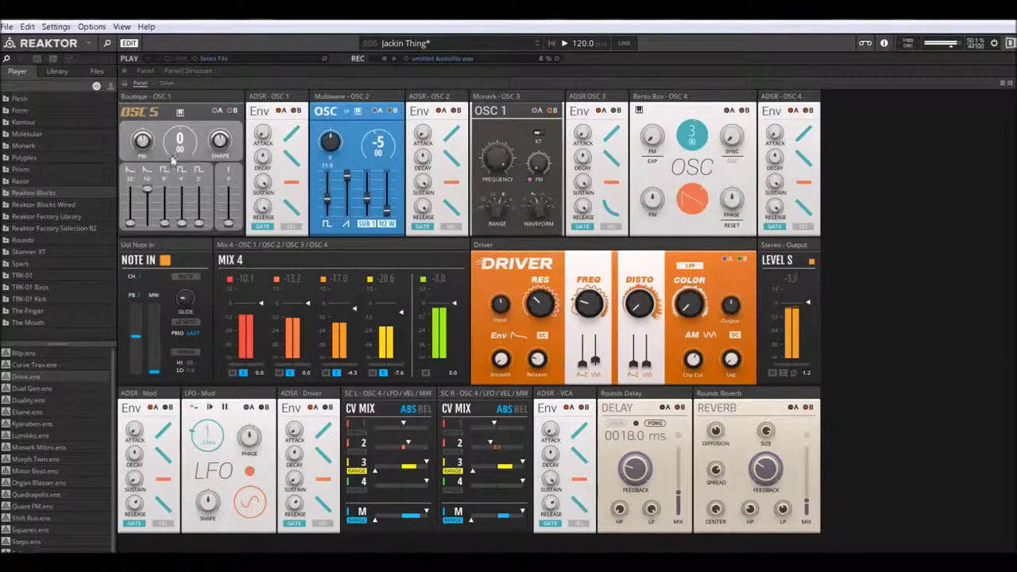
Step: Raise the Boutique oscillator's 8', 4', 2' and 32' levels
drag(166, 225, 168, 169)
drag(181, 224, 187, 174)
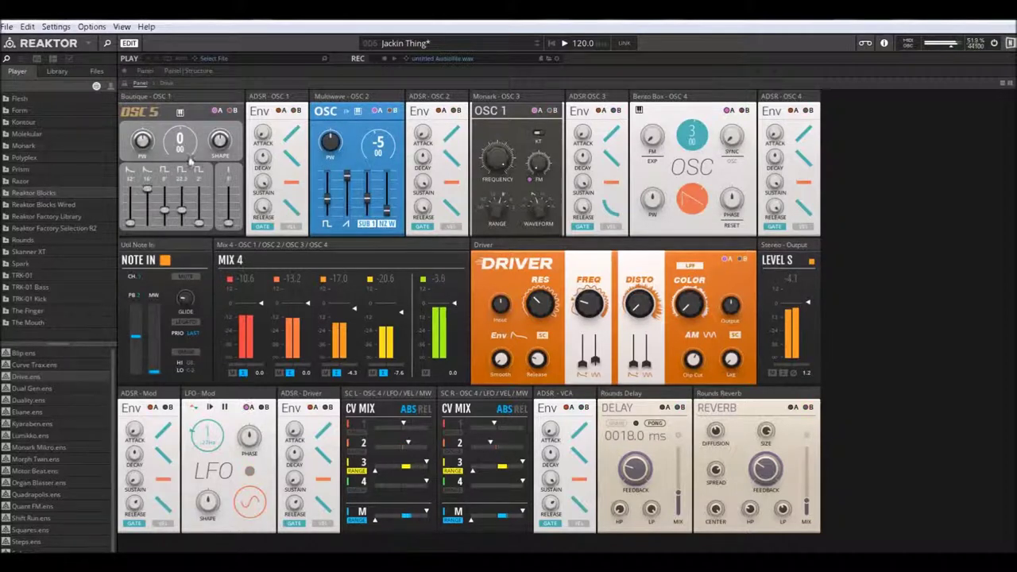
drag(195, 225, 197, 209)
drag(130, 223, 130, 187)
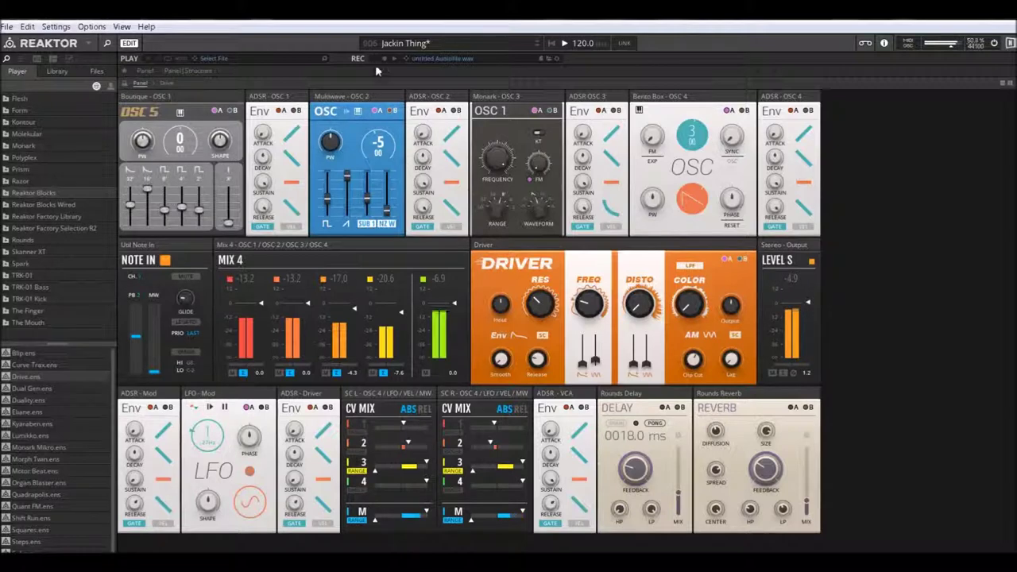
Step: Audition the PC Explorer snapshot, then load The Chain
click(537, 46)
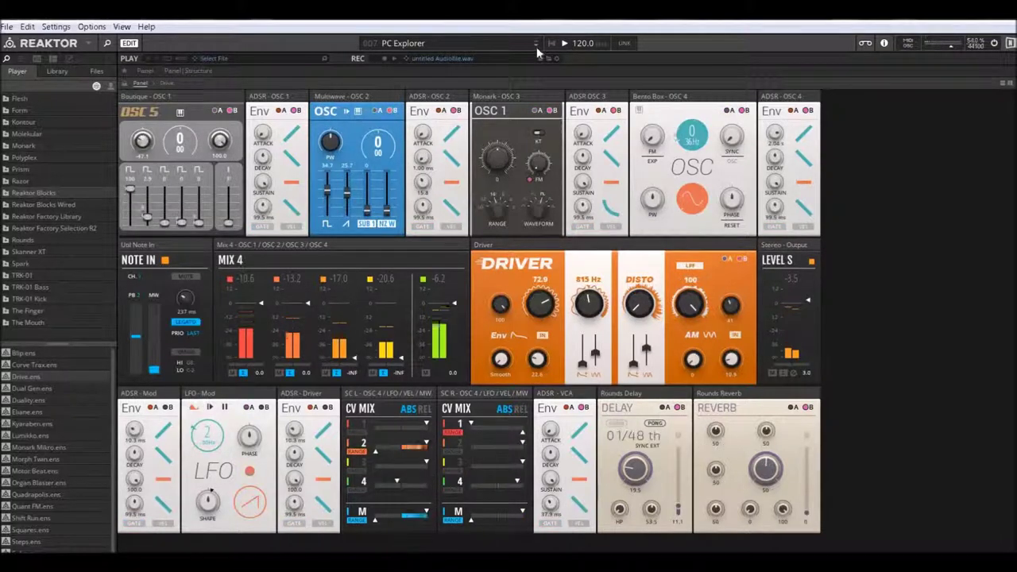
click(399, 45)
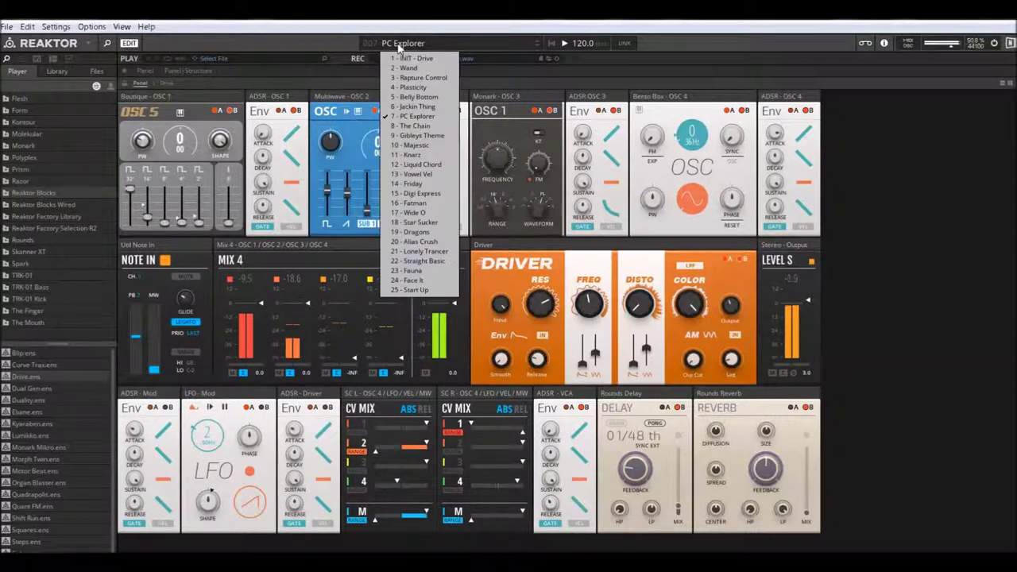
click(413, 127)
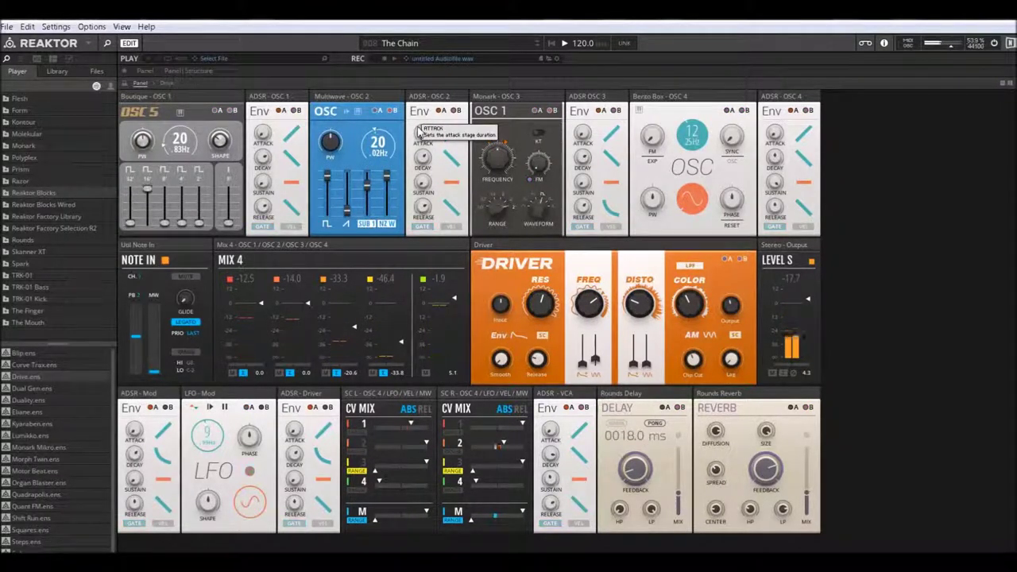
Step: Load the Gibleys Theme snapshot and raise the Boutique oscillator's 16' to 2' levels and the Multiwave sub level
click(538, 46)
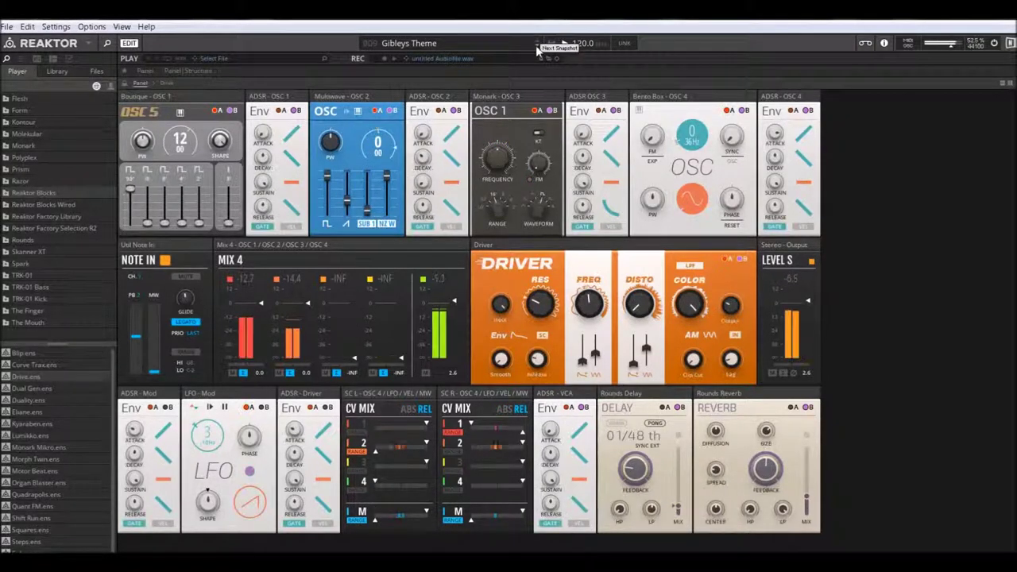
drag(512, 139, 492, 138)
drag(147, 224, 190, 131)
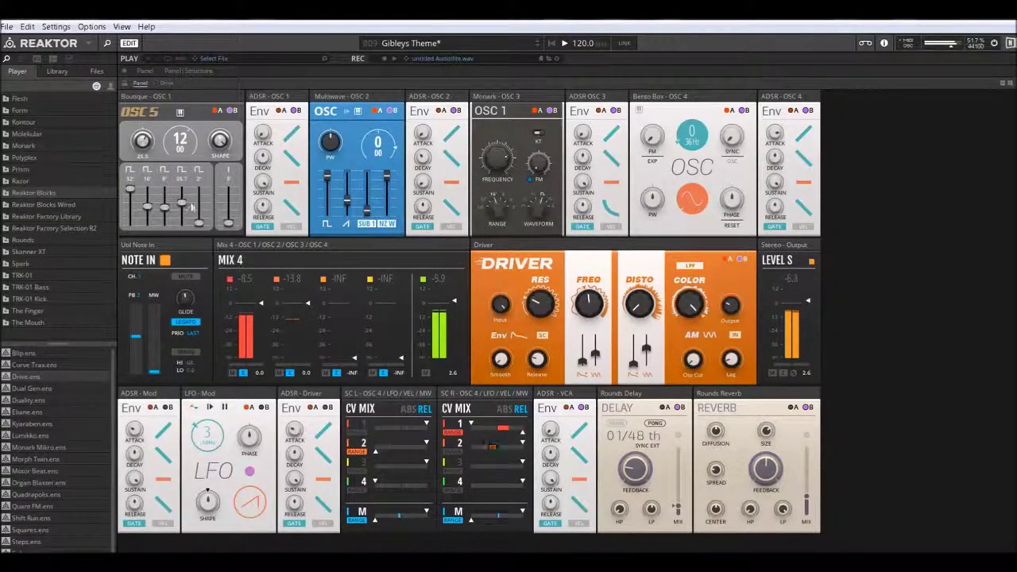
drag(199, 223, 204, 156)
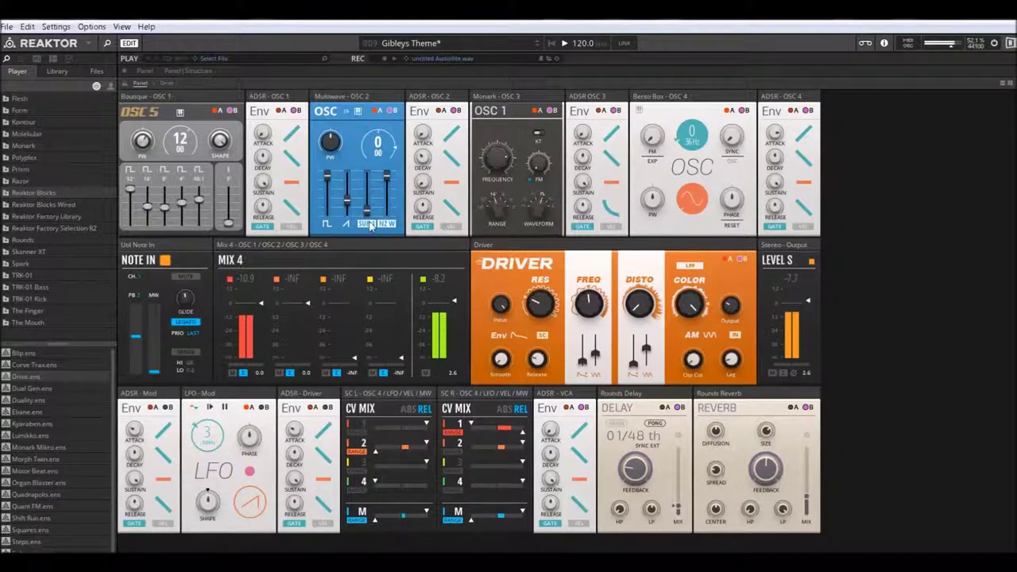
drag(368, 183, 363, 169)
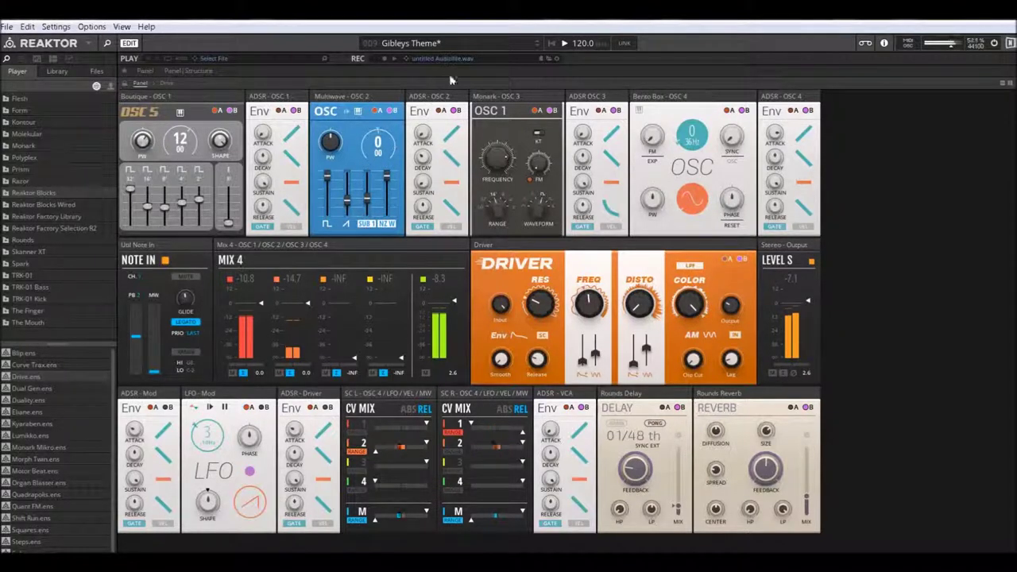
Step: Load the Majestic snapshot and adjust the Multiwave oscillator's pulse width and sub level and the Boutique oscillator's 8' level
click(537, 46)
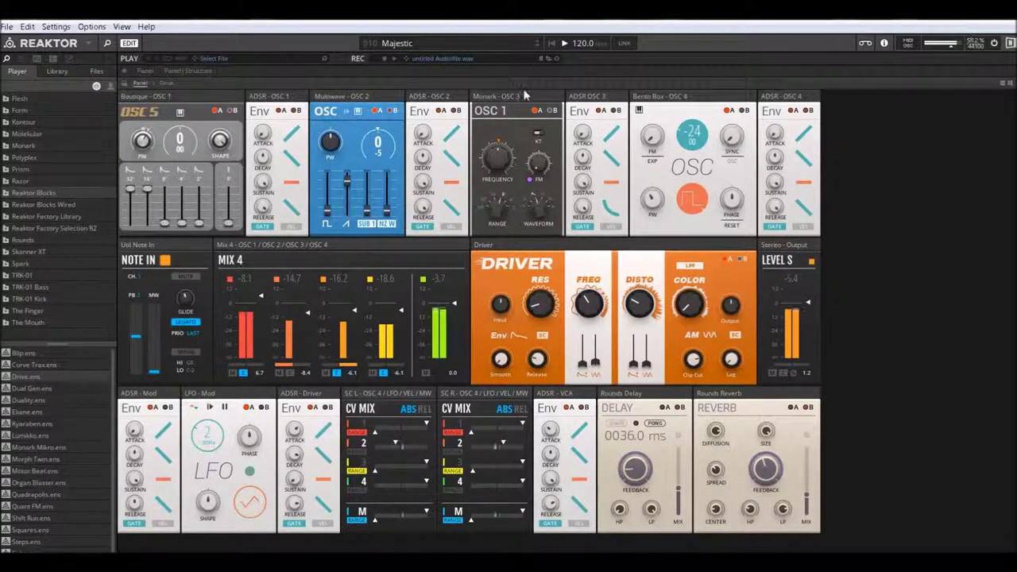
mouse_move(505, 169)
mouse_down()
mouse_move(504, 147)
mouse_move(509, 160)
mouse_up()
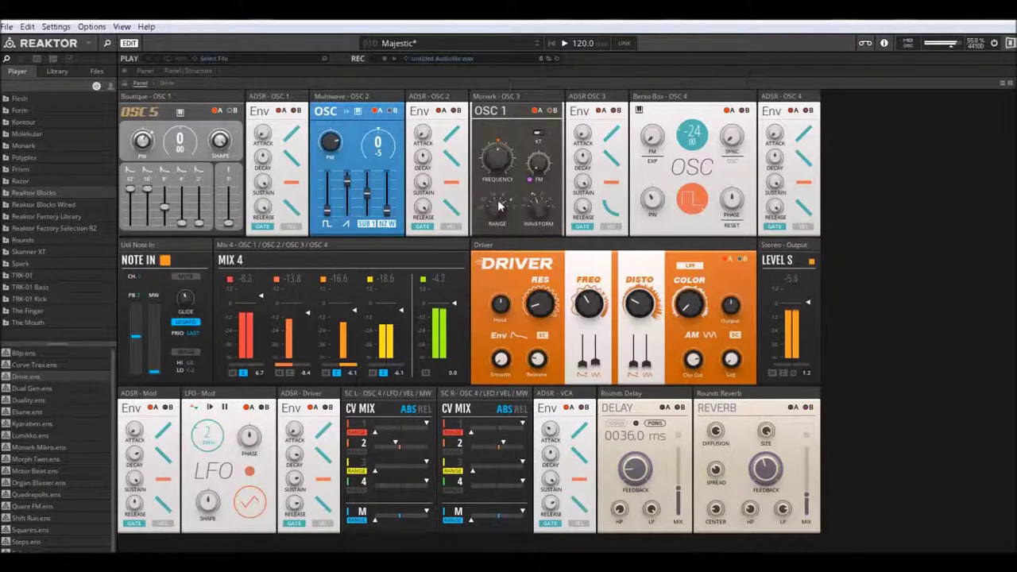
mouse_move(495, 204)
Step: Load the Knarz snapshot, increase the Driver's Color, and set the delay feedback to 40.3
click(537, 45)
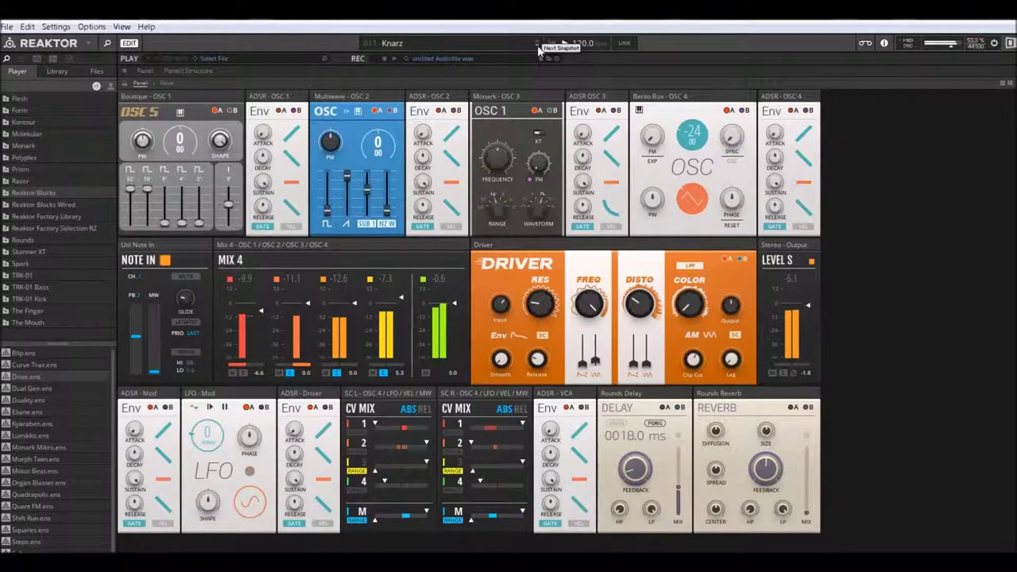
drag(689, 308, 685, 151)
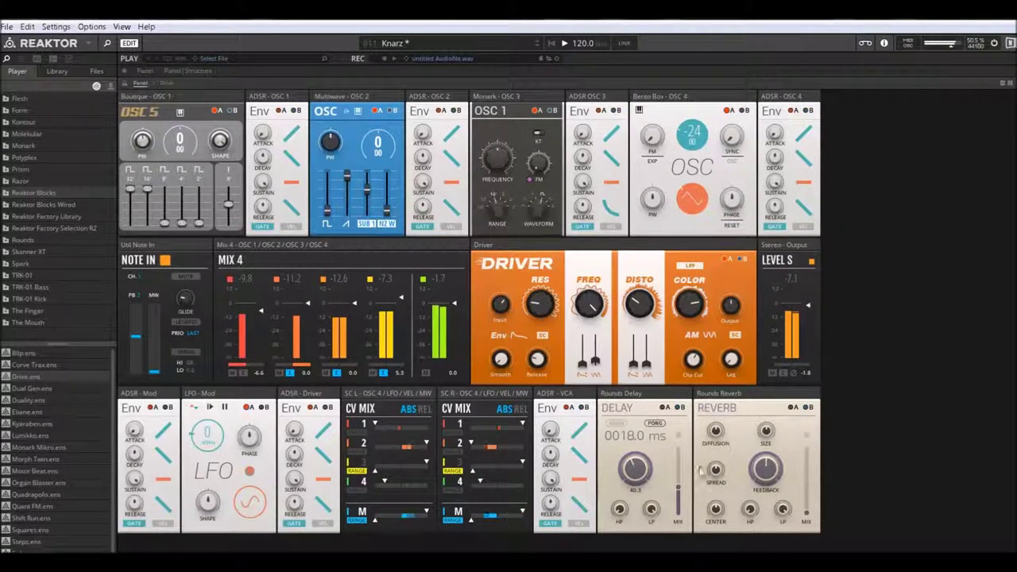
Step: Raise the mix levels of the delay and reverb, and reduce the delay feedback to 28.1
drag(678, 486, 688, 430)
drag(807, 509, 821, 408)
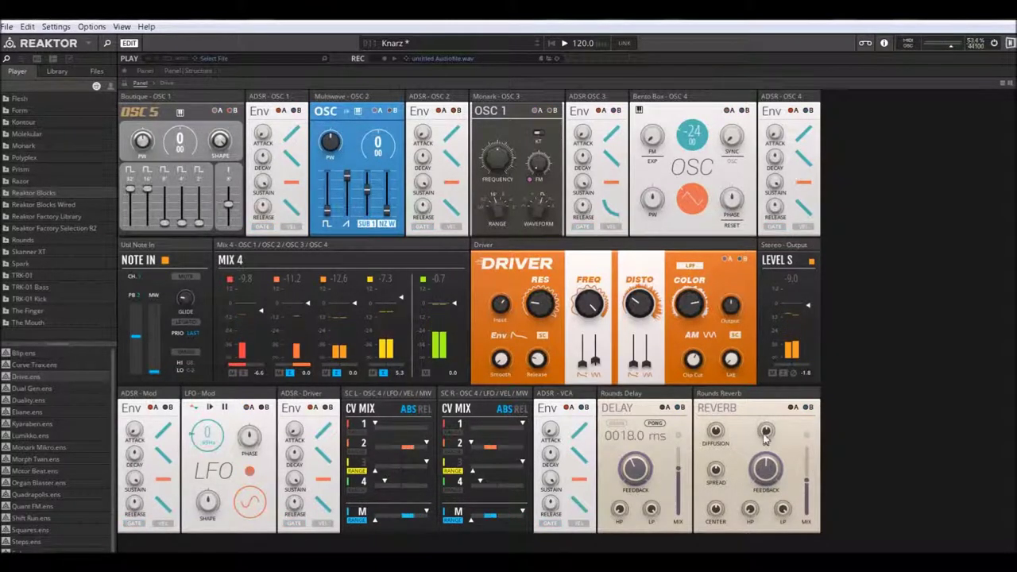
drag(637, 463, 647, 483)
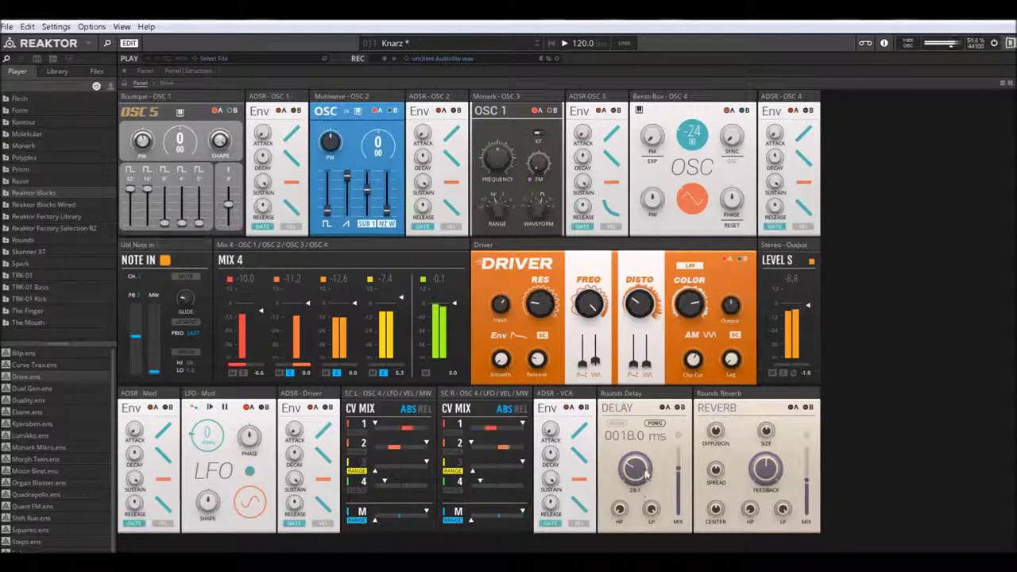
Step: Load the Liquid Chord snapshot and adjust the Bento Box oscillator's frequency and FM amount
click(537, 45)
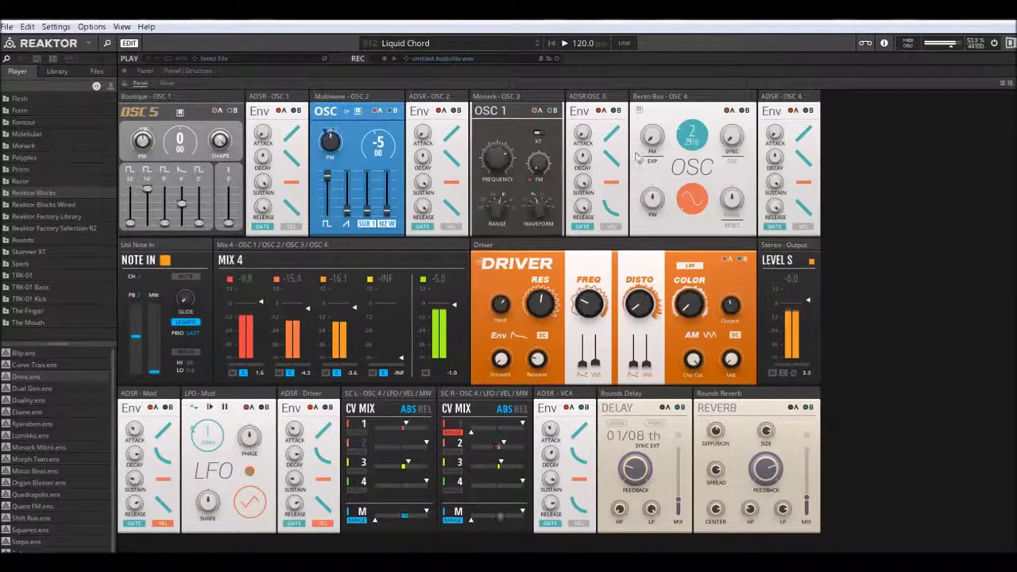
drag(695, 139, 699, 146)
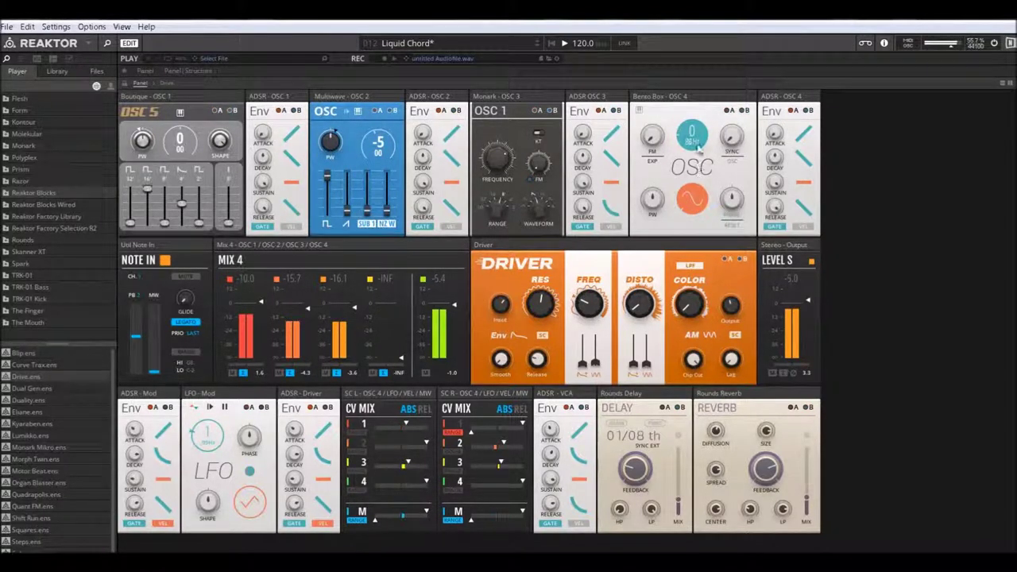
drag(655, 142, 654, 112)
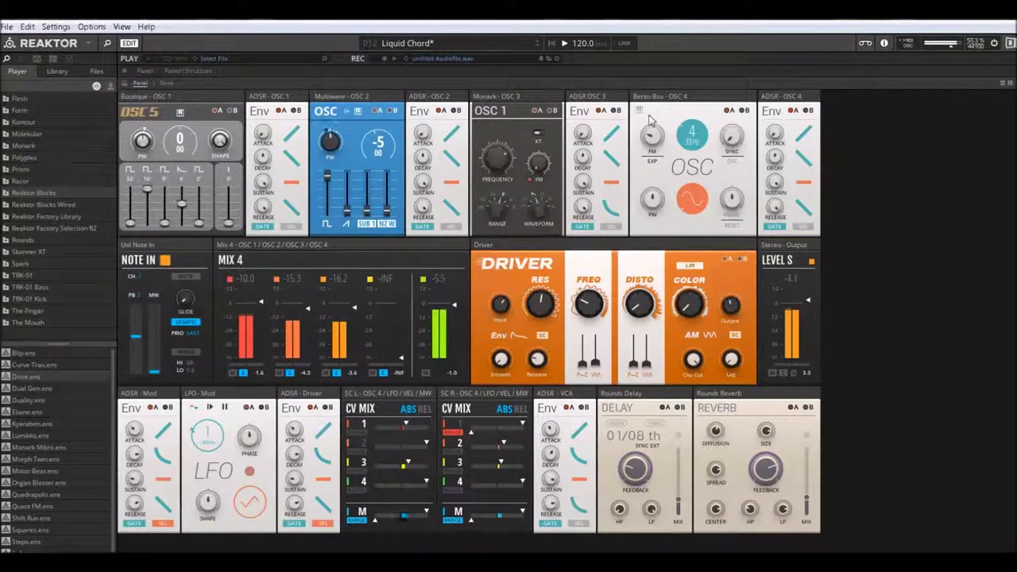
Step: Load the Vowel Vel snapshot, raise the Driver's first frequency modulation amount, and move on to the Friday snapshot
click(536, 46)
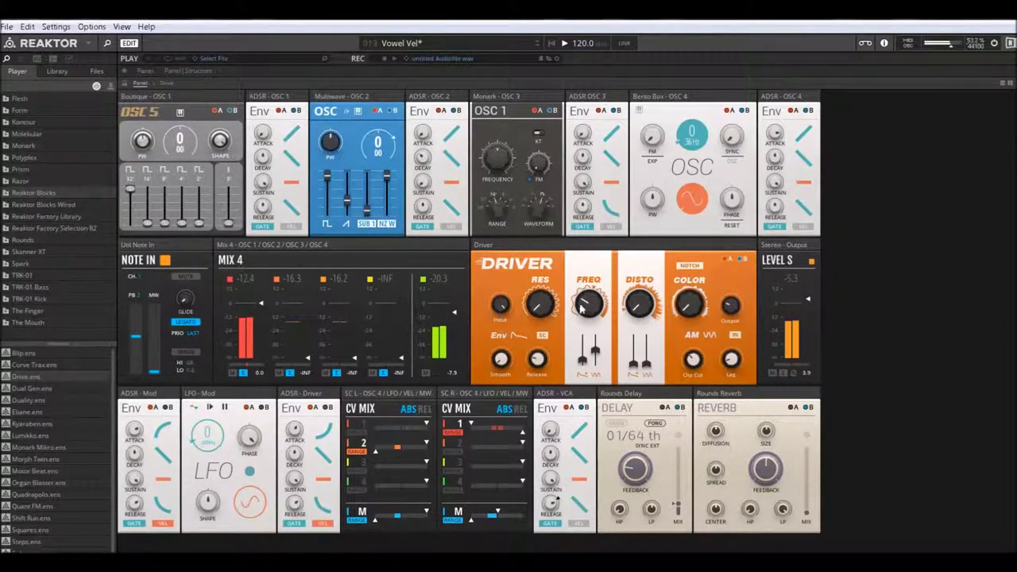
drag(583, 359, 596, 251)
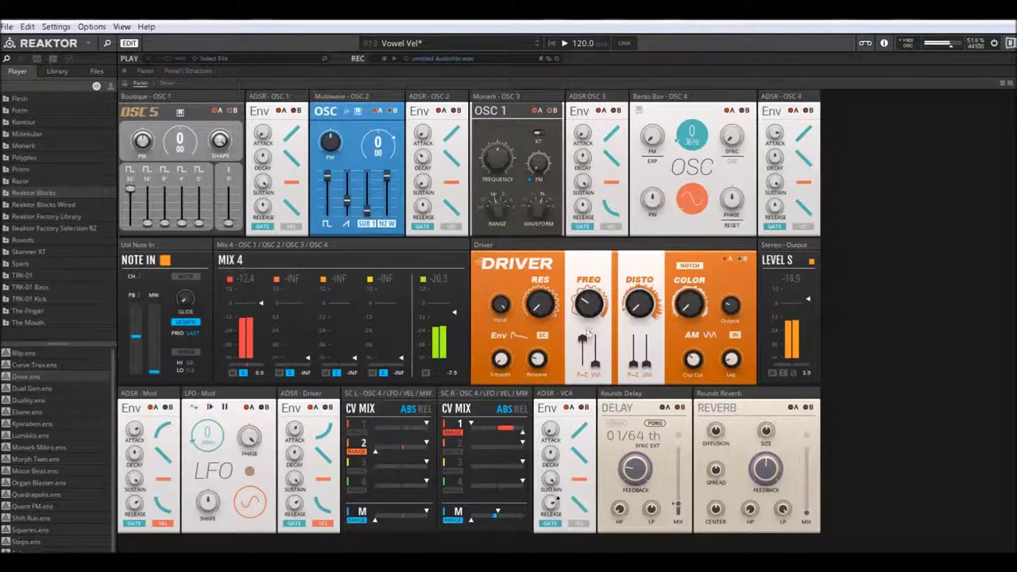
click(537, 45)
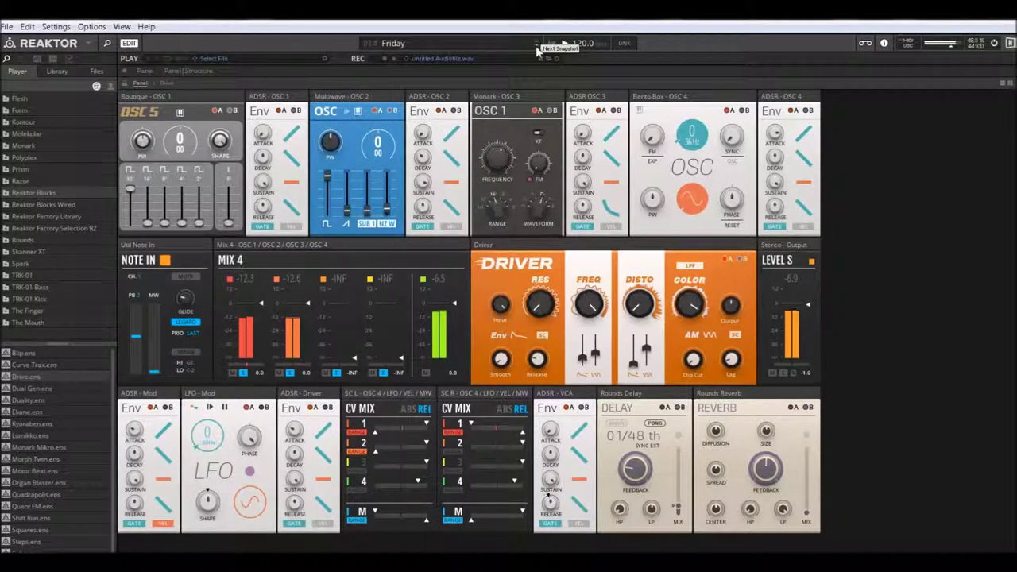
Step: Load the Digi Express snapshot, raise the reverb mix, and increase the delay's feedback, time to 1/8 and mix
click(537, 46)
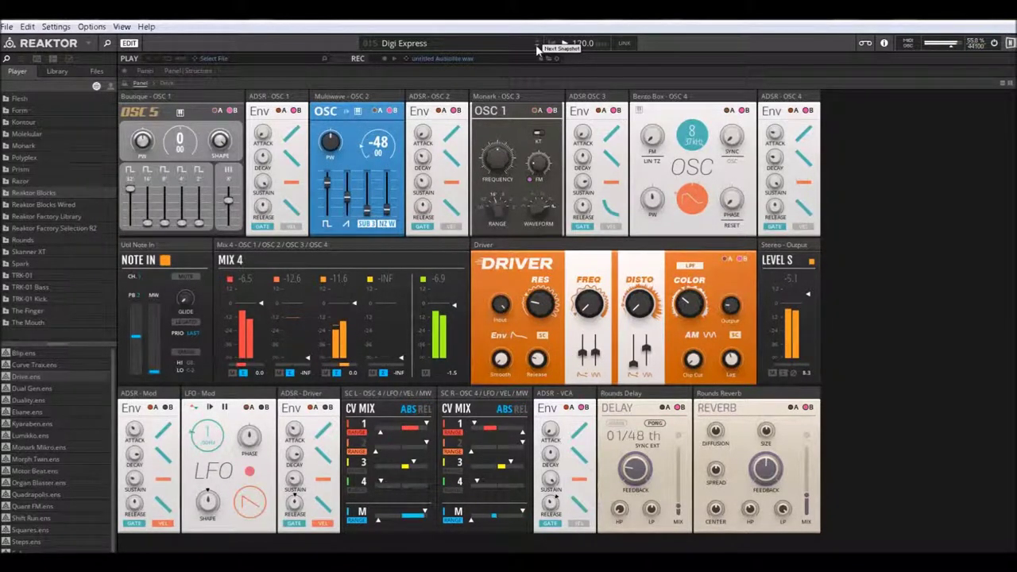
drag(806, 497, 808, 475)
drag(632, 476, 648, 529)
drag(639, 437, 677, 471)
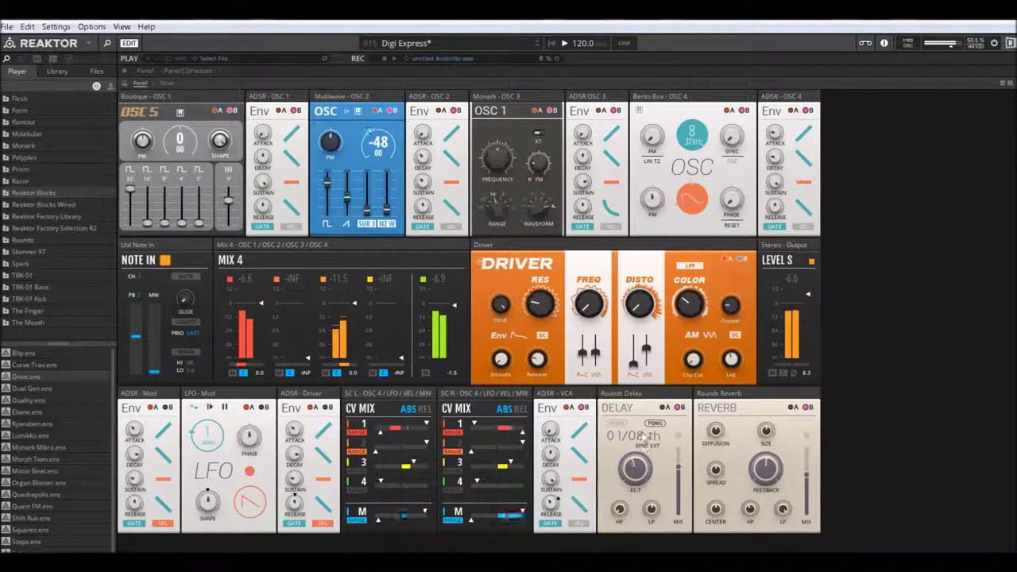
Step: Lower the delay mix to 24.2, and switch the delay's Grain mode on and Pong mode off
drag(681, 474, 678, 556)
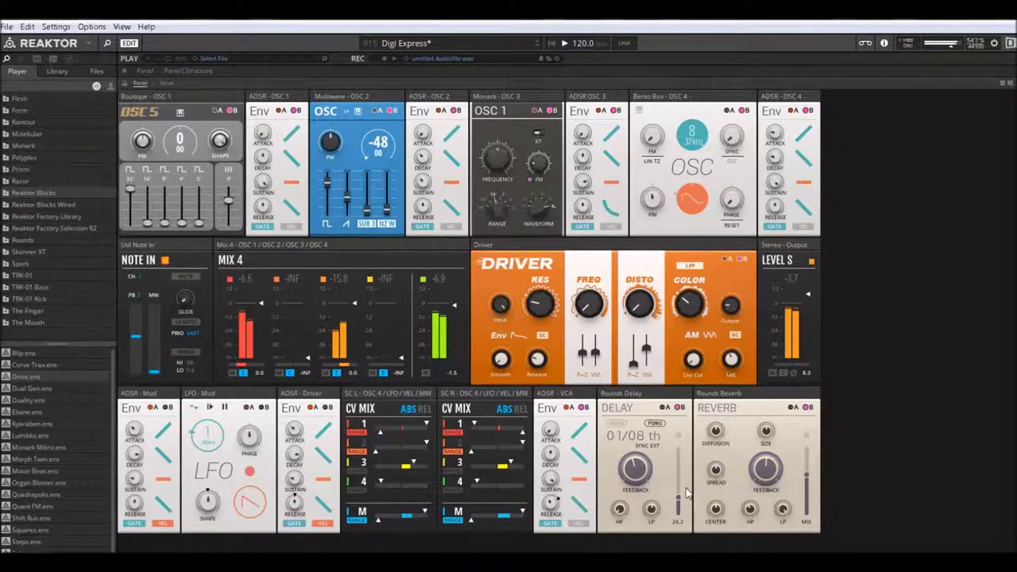
drag(638, 477, 627, 518)
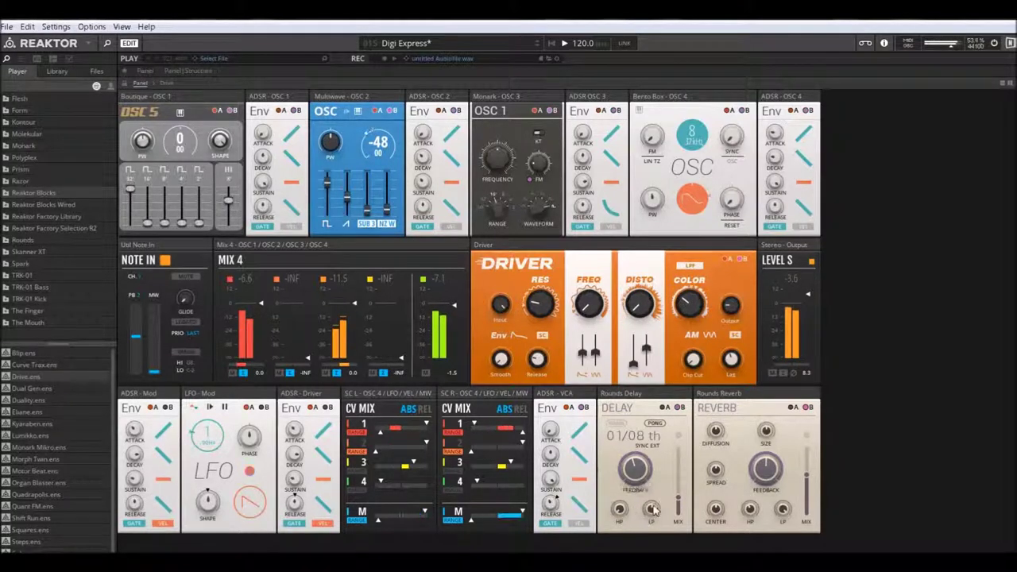
click(617, 423)
click(655, 424)
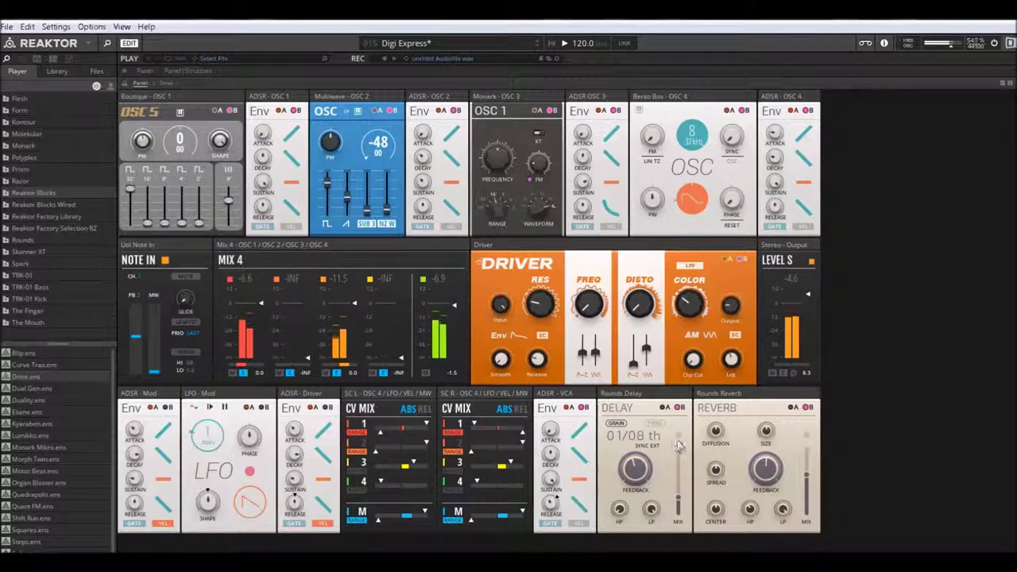
Step: Audition the Fatman snapshot, then load Wide O
click(537, 46)
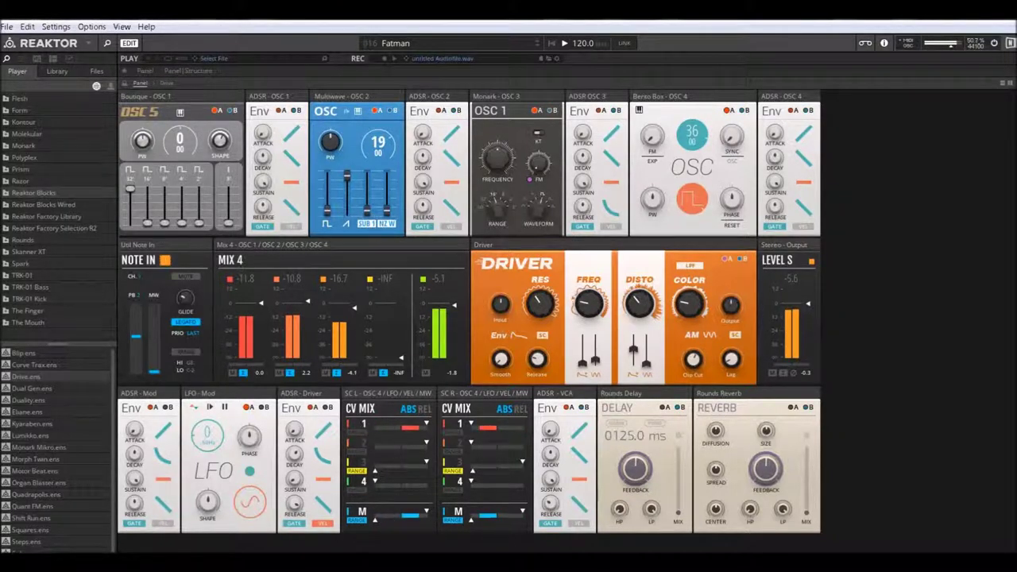
click(401, 46)
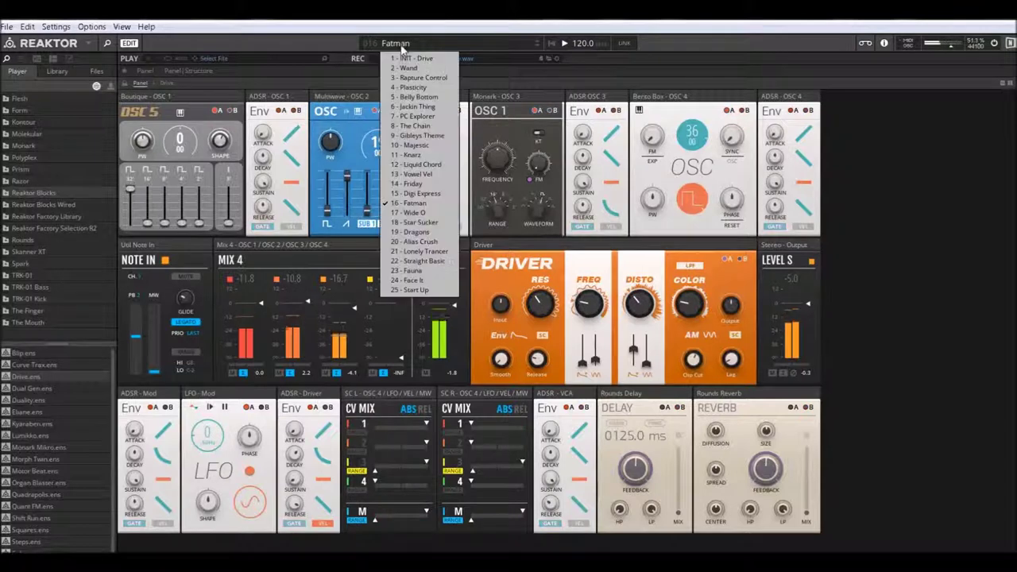
click(414, 213)
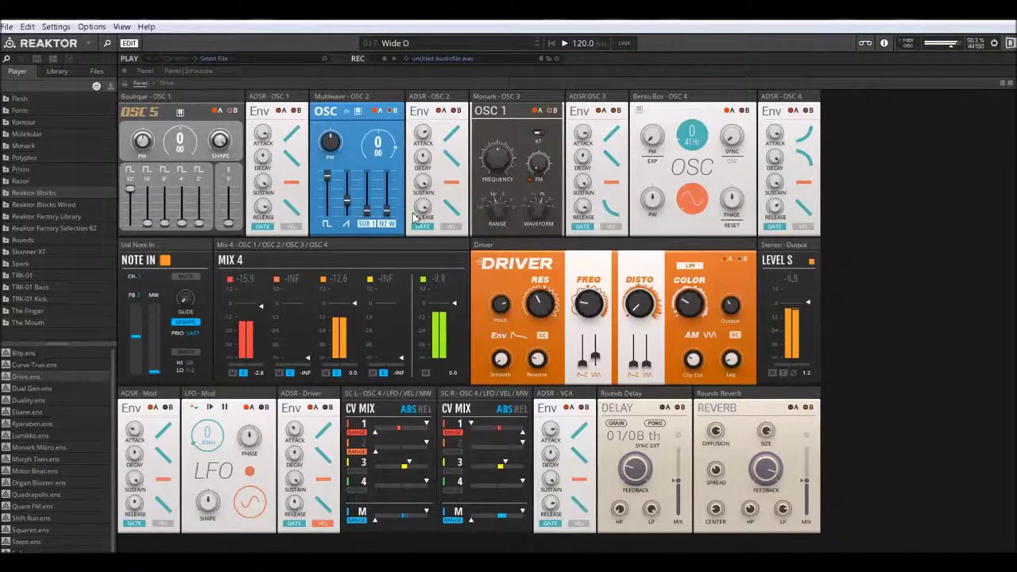
Step: Audition the Star Sucker and Dragons snapshots, then load Alias Crush
click(537, 47)
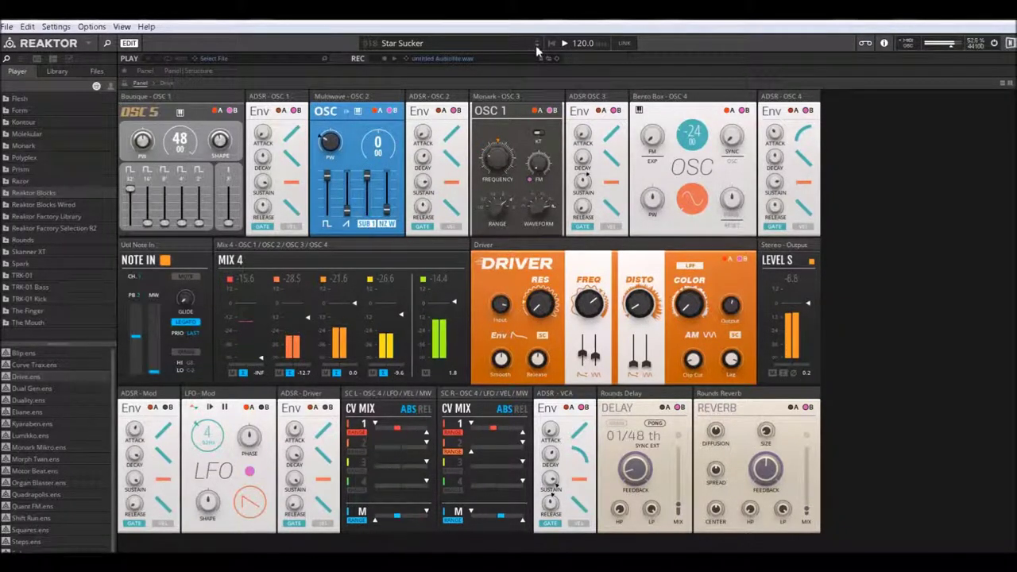
click(537, 46)
click(433, 43)
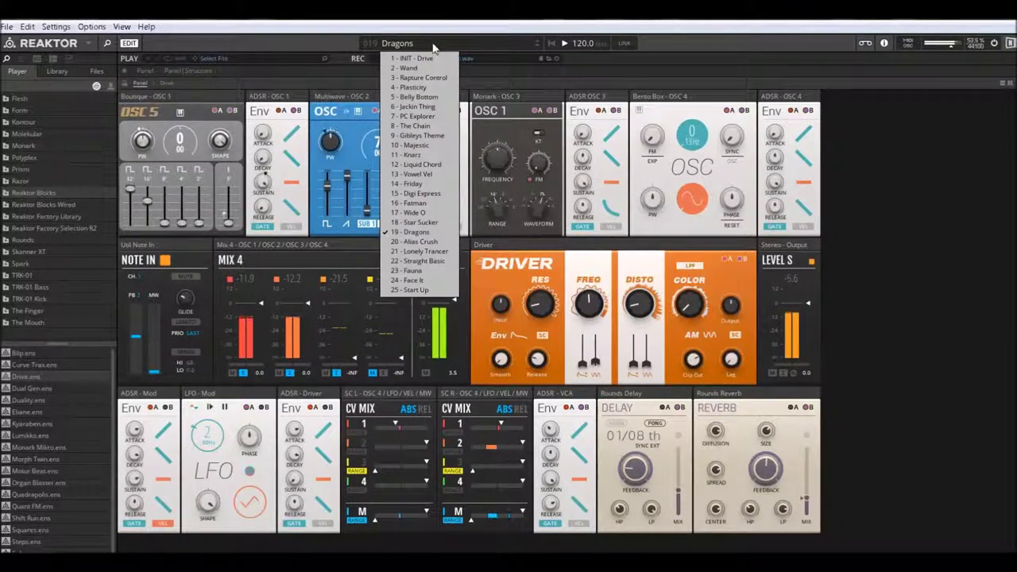
click(416, 246)
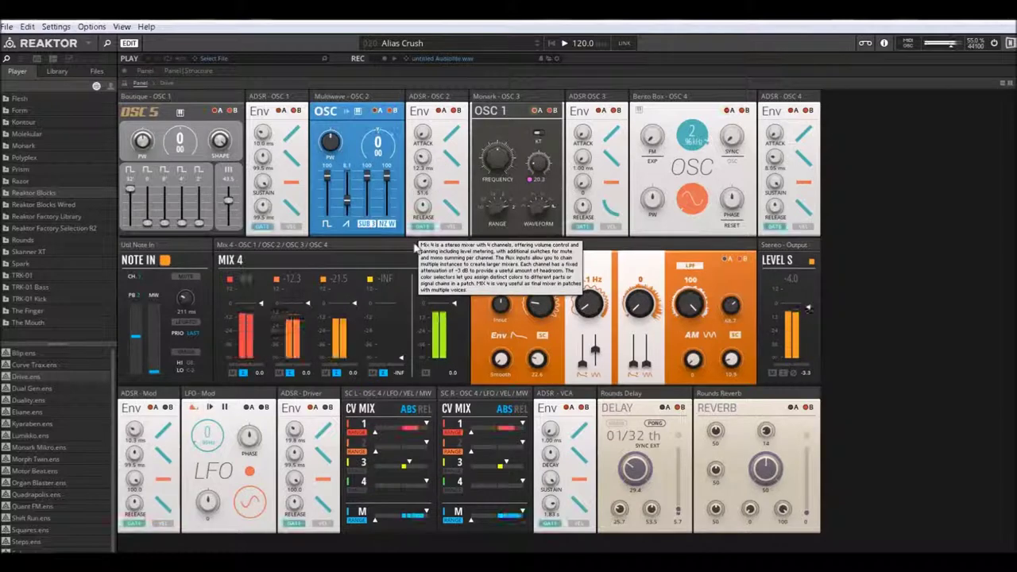
Step: Audition the Lonely Trancer and Straight Basic snapshots, then load Fauna
click(539, 47)
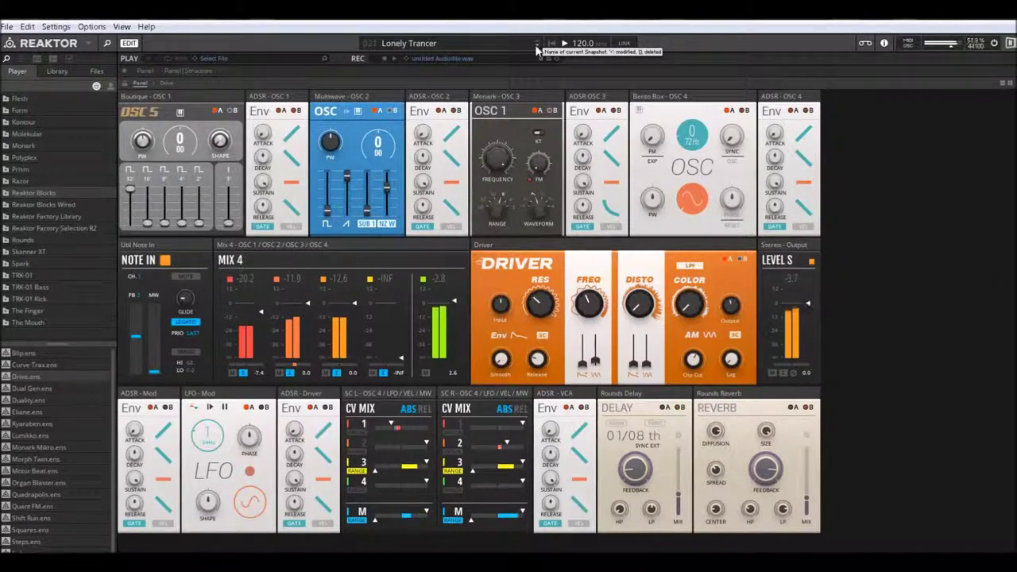
click(539, 46)
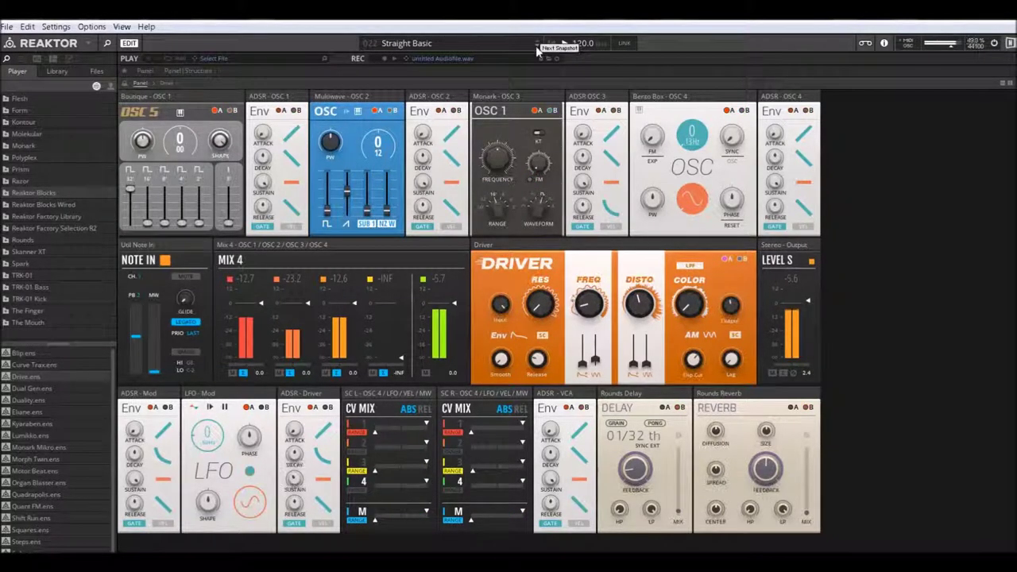
click(418, 45)
click(408, 271)
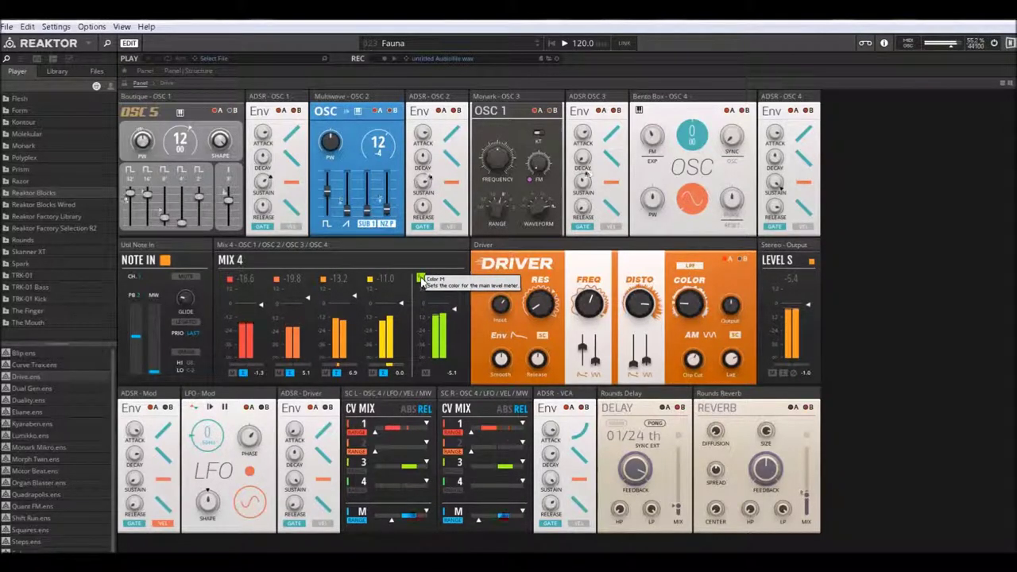
Step: Load the Face It snapshot and adjust the Monark oscillator's FM amount and frequency
click(392, 43)
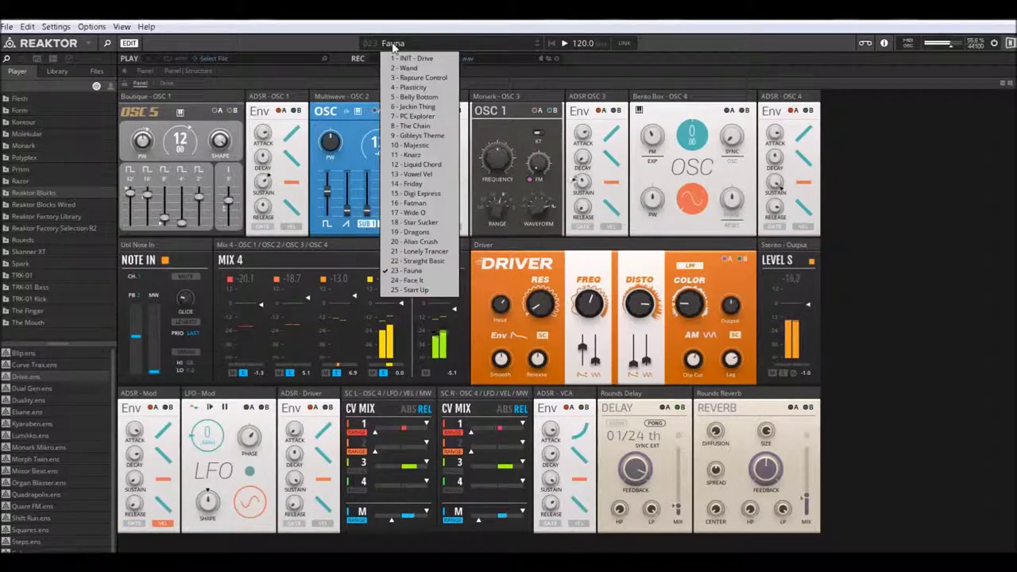
click(405, 280)
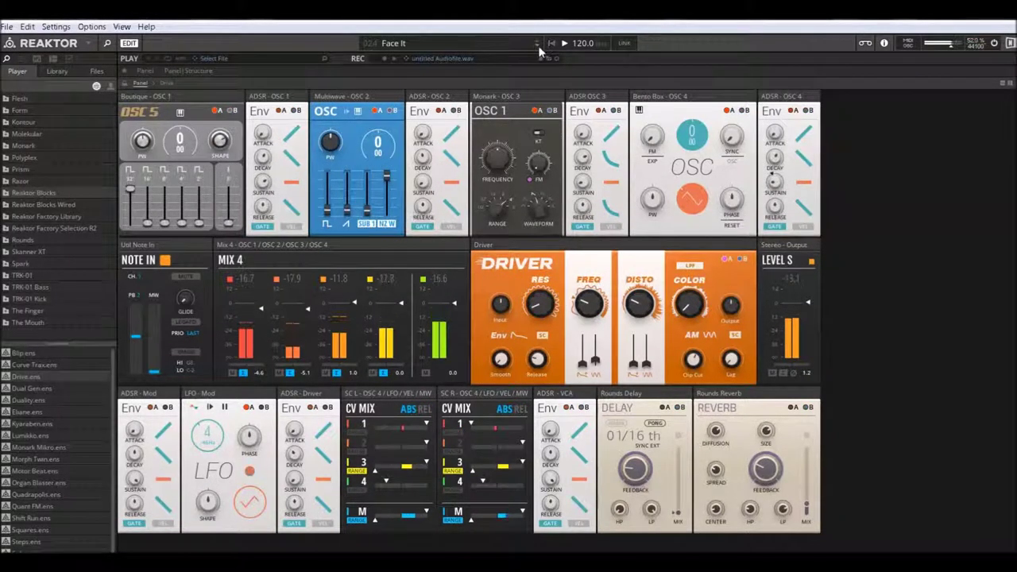
drag(539, 164, 536, 95)
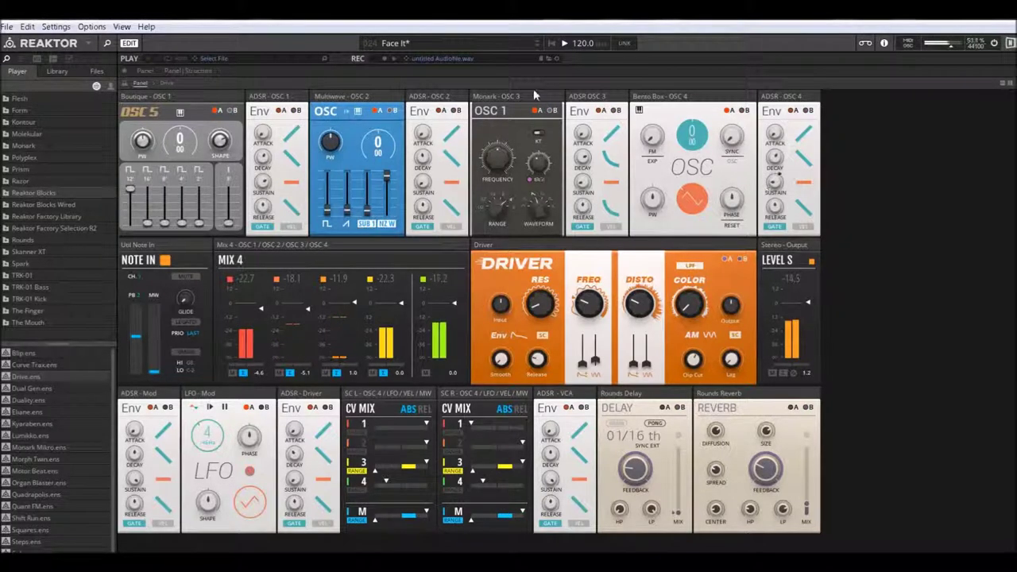
drag(497, 159, 538, 50)
Step: Load the Start Up snapshot, turn down the Driver's frequency, and set its distortion to 0
click(537, 47)
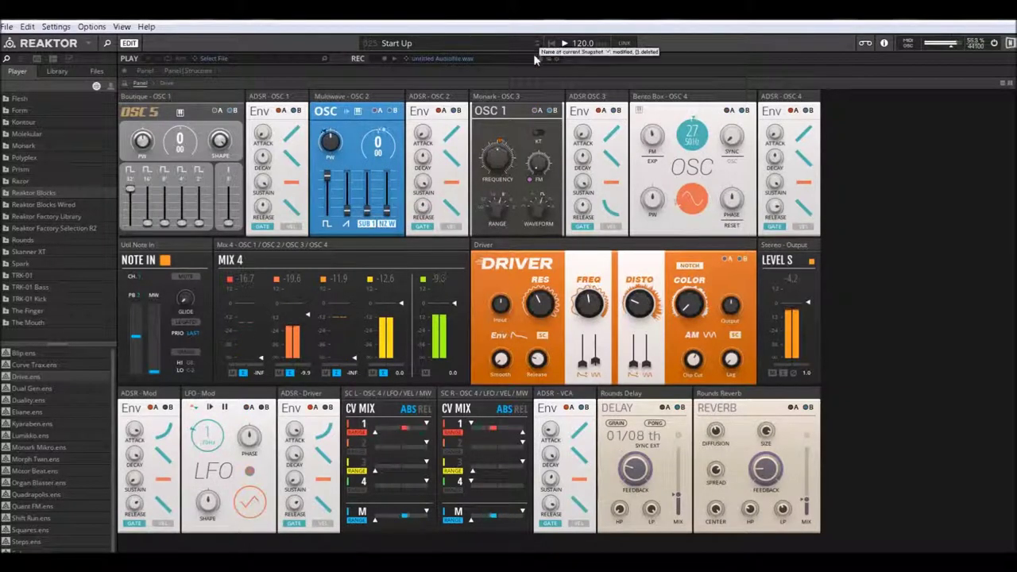
drag(590, 310, 601, 383)
drag(640, 310, 597, 349)
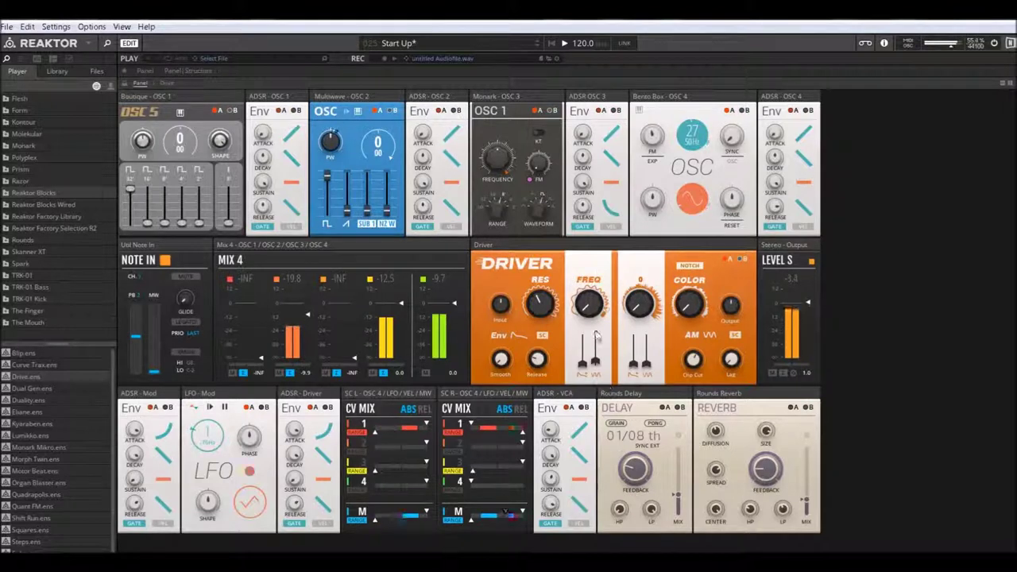